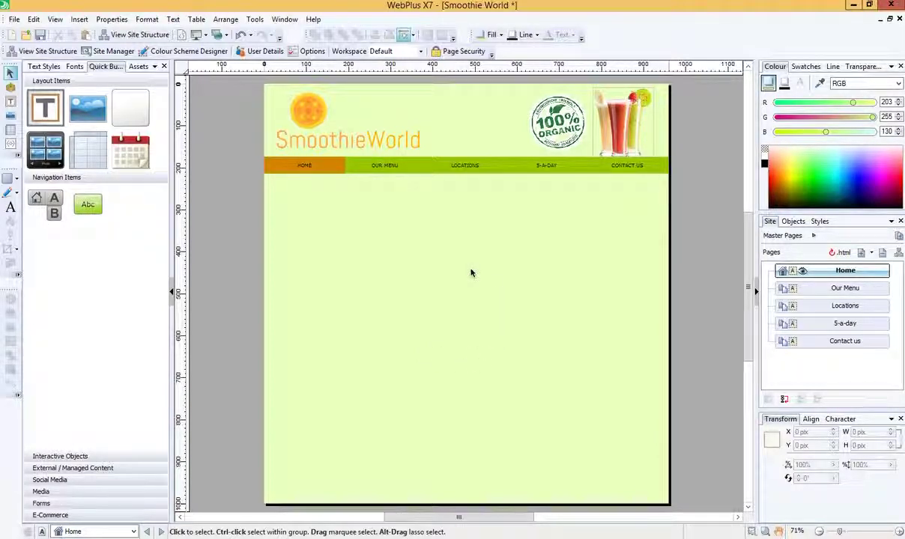
Keep Home as the edited page and start inserting a panel slider object.
{"action": "left_click", "coordinate": [134, 532]}
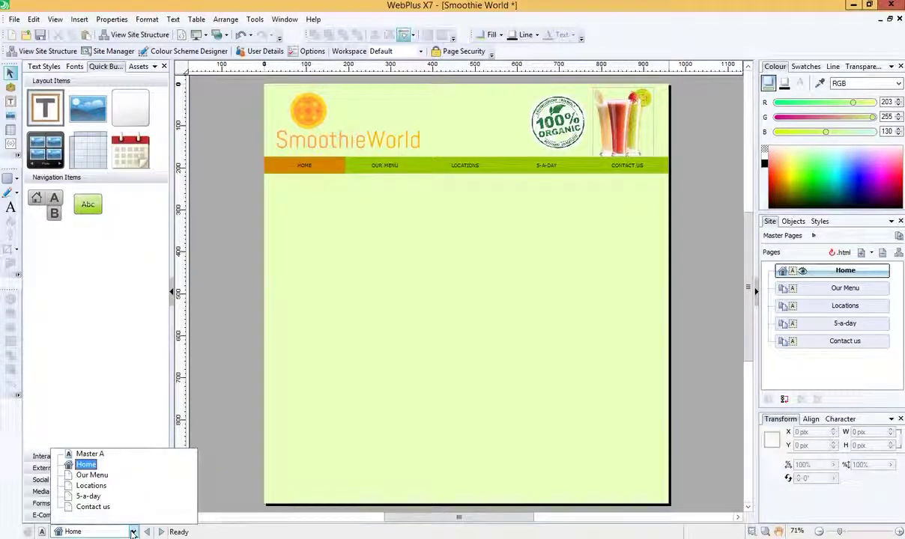
{"action": "left_click", "coordinate": [90, 467]}
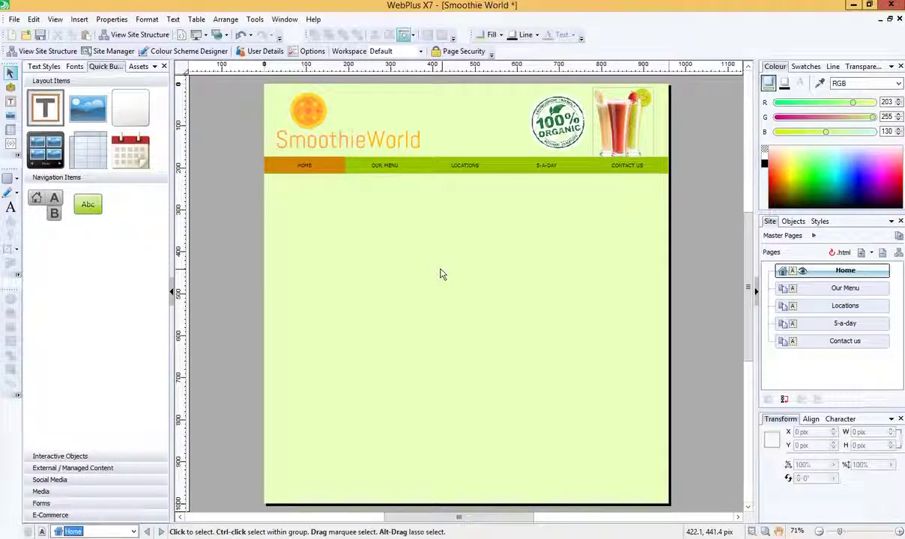
{"action": "left_click", "coordinate": [79, 19]}
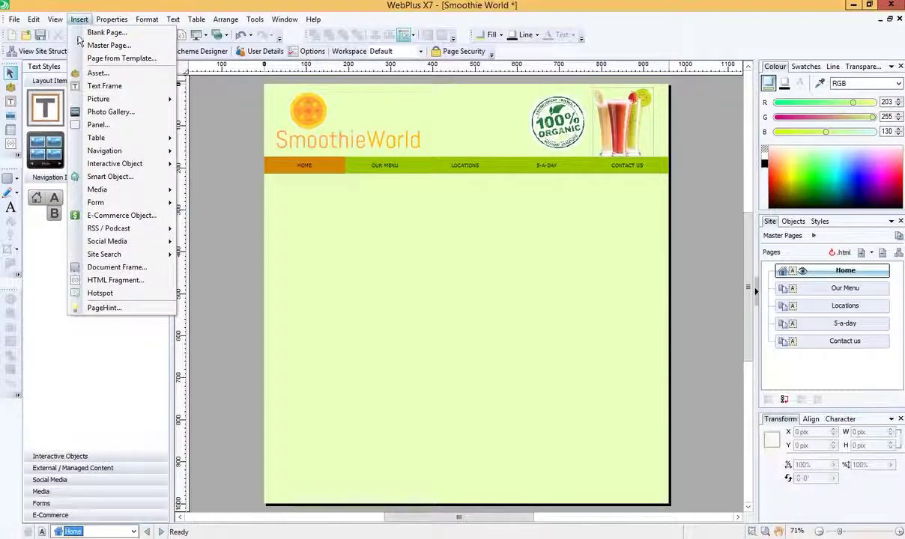
{"action": "mouse_move", "coordinate": [157, 166]}
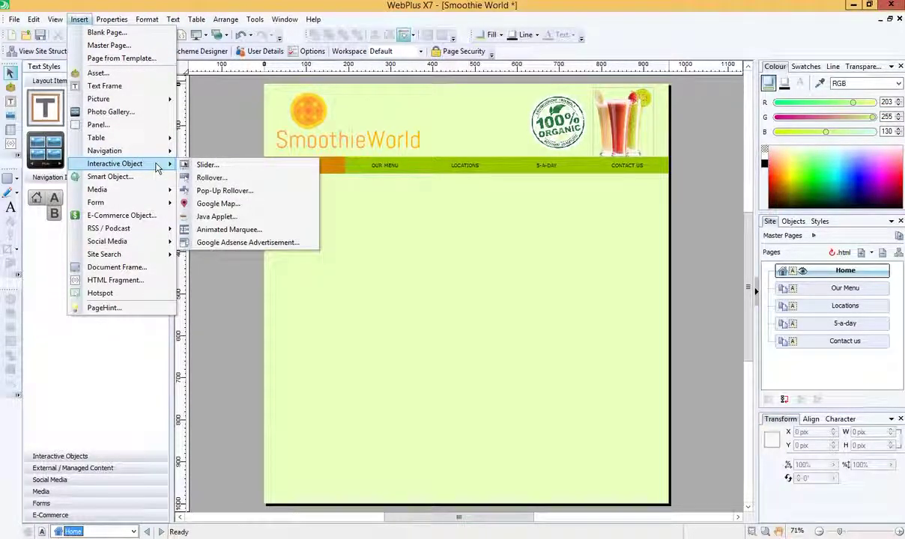
{"action": "left_click", "coordinate": [284, 170]}
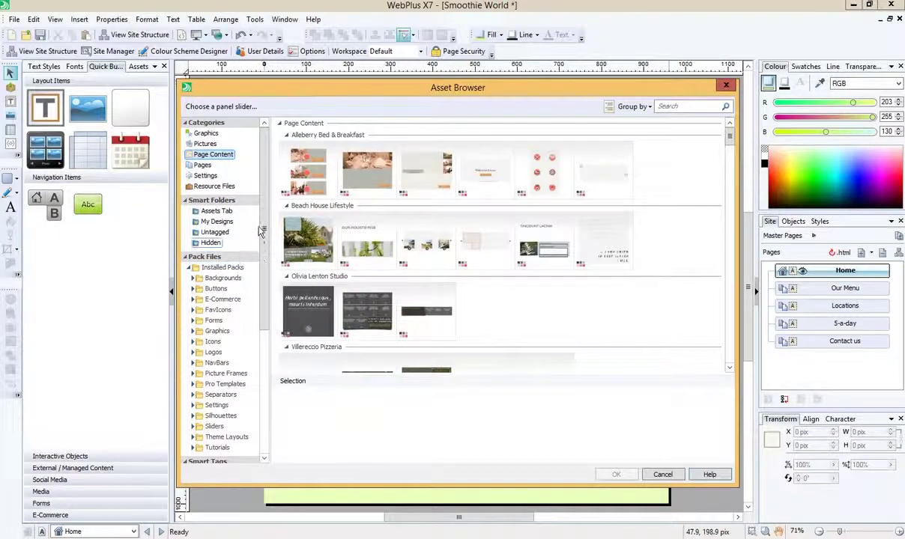
Filter the designs to Sliders and pick the grey flower-photo landscape slider.
{"action": "left_click_drag", "start_coordinate": [260, 228], "coordinate": [256, 377]}
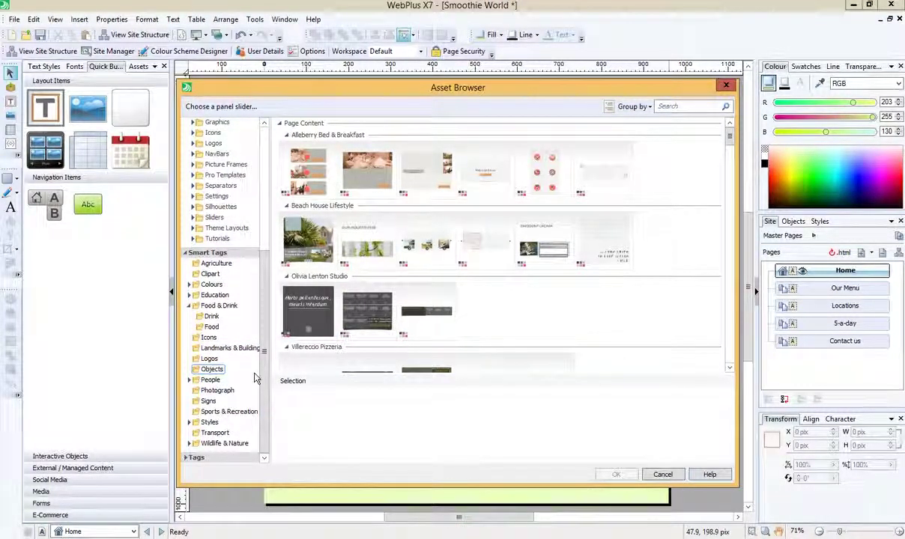
{"action": "left_click", "coordinate": [215, 218]}
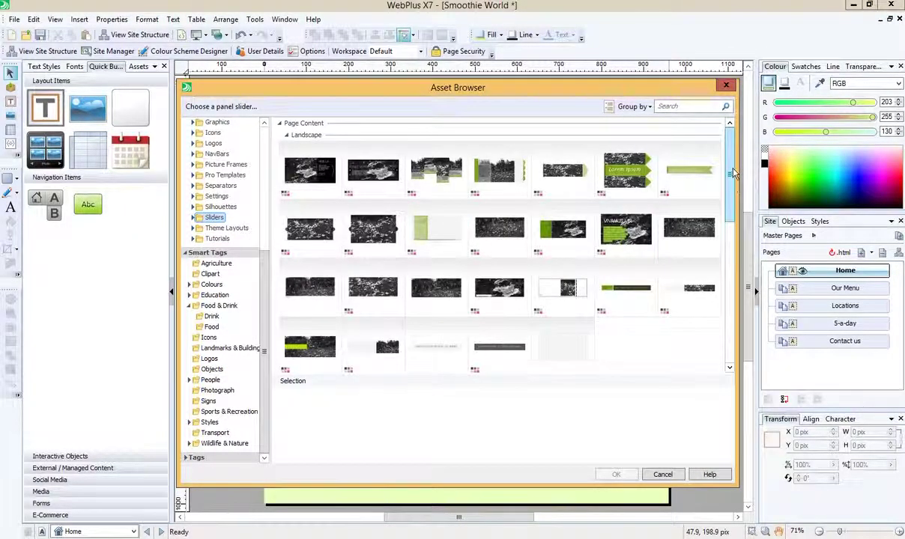
{"action": "left_click_drag", "start_coordinate": [729, 166], "coordinate": [730, 322]}
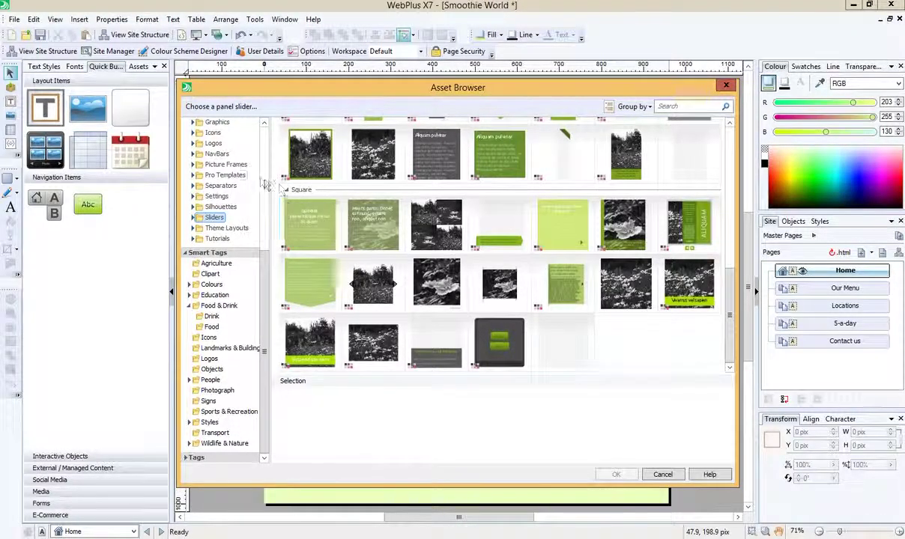
{"action": "left_click_drag", "start_coordinate": [735, 288], "coordinate": [736, 221]}
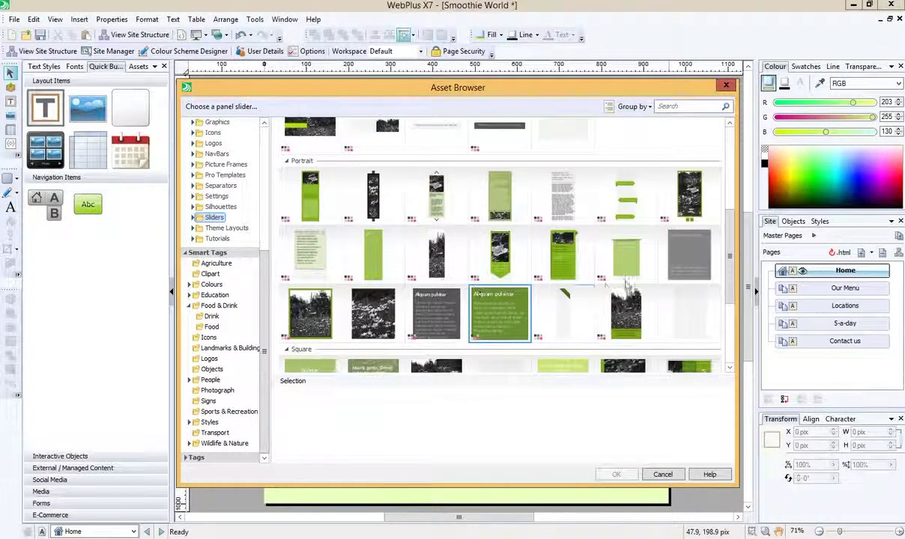
{"action": "left_click_drag", "start_coordinate": [730, 285], "coordinate": [730, 198]}
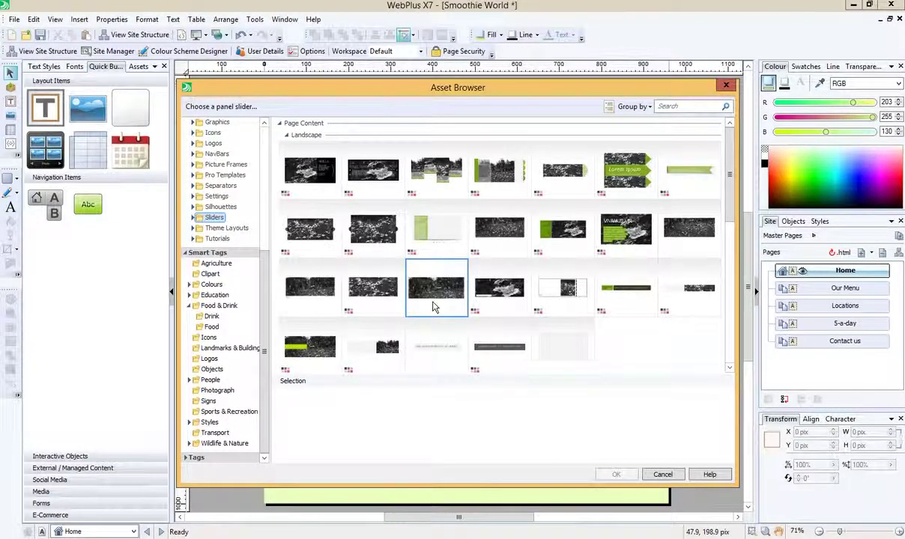
{"action": "left_click", "coordinate": [690, 238]}
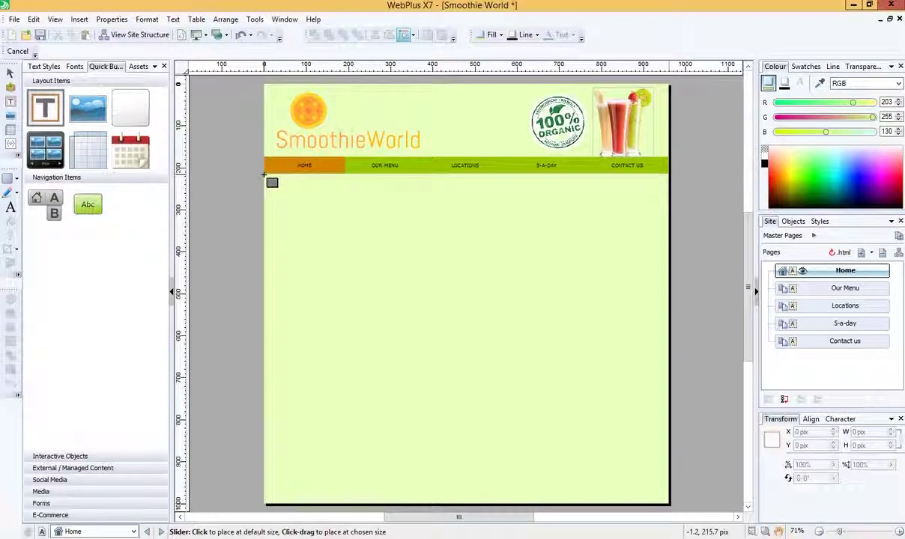
Drag the slider out just under the nav bar and stretch it to the page's right edge.
{"action": "left_click_drag", "start_coordinate": [265, 175], "coordinate": [668, 303]}
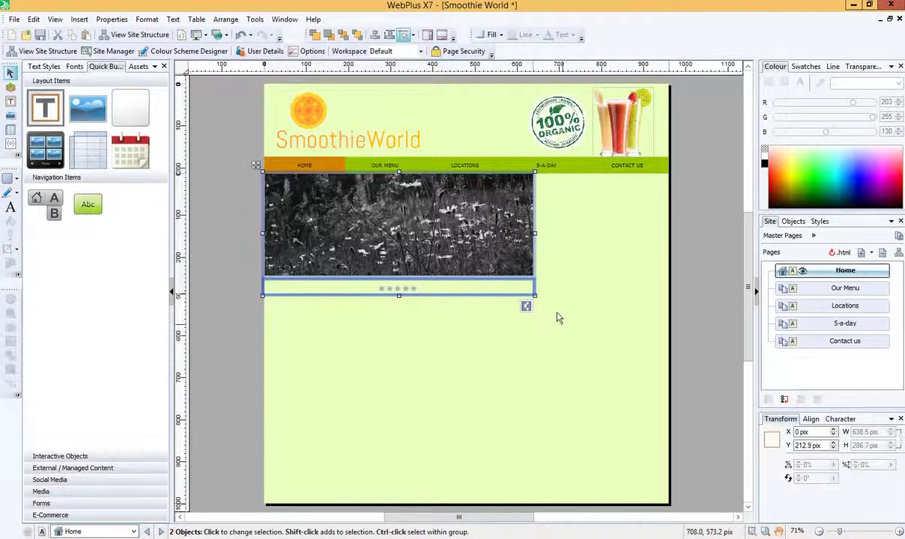
{"action": "left_click_drag", "start_coordinate": [534, 296], "coordinate": [669, 315]}
{"action": "left_click", "coordinate": [648, 336]}
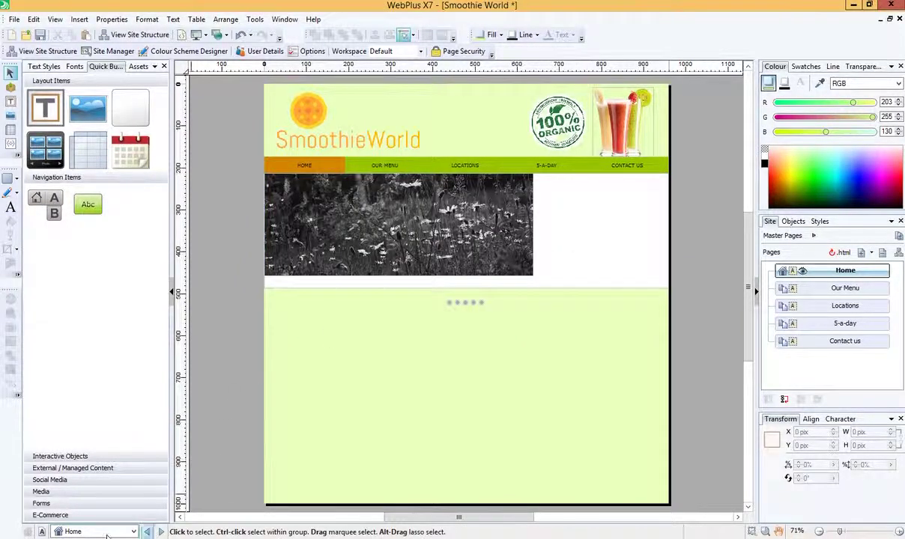
{"action": "key", "text": "alt+Tab"}
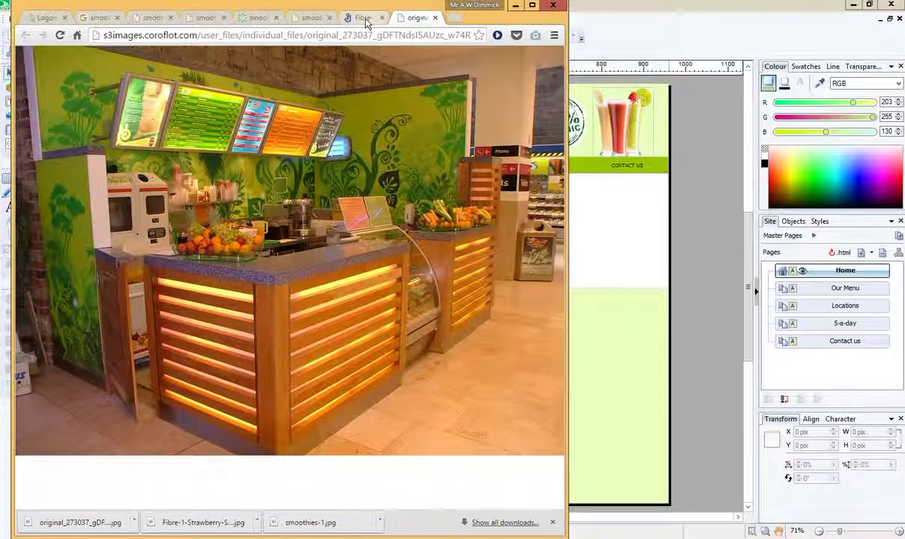
{"action": "left_click", "coordinate": [360, 21]}
{"action": "left_click", "coordinate": [303, 20]}
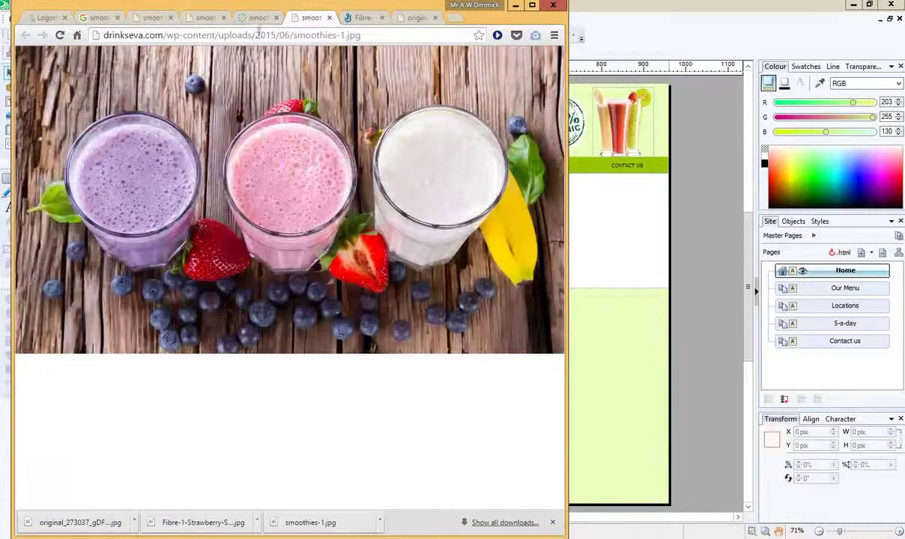
{"action": "left_click", "coordinate": [252, 19]}
{"action": "left_click", "coordinate": [201, 20]}
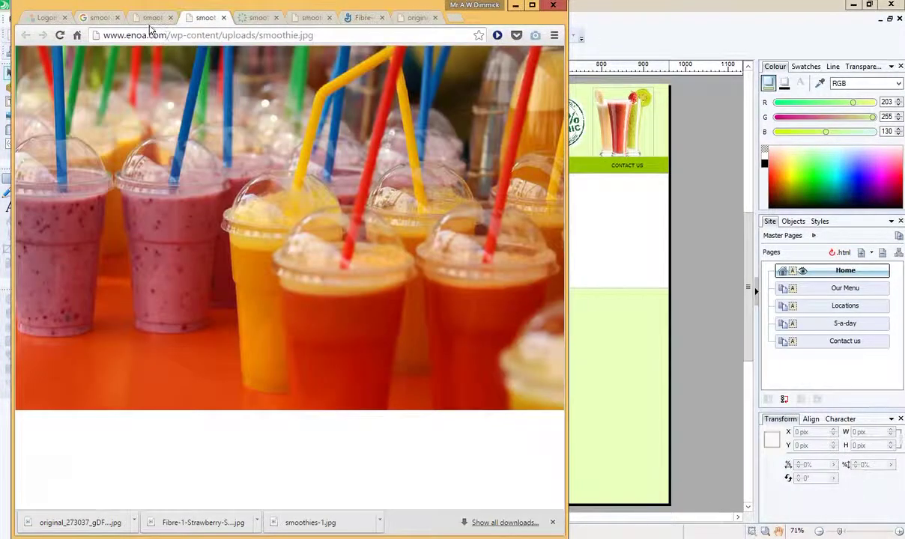
{"action": "left_click", "coordinate": [150, 21]}
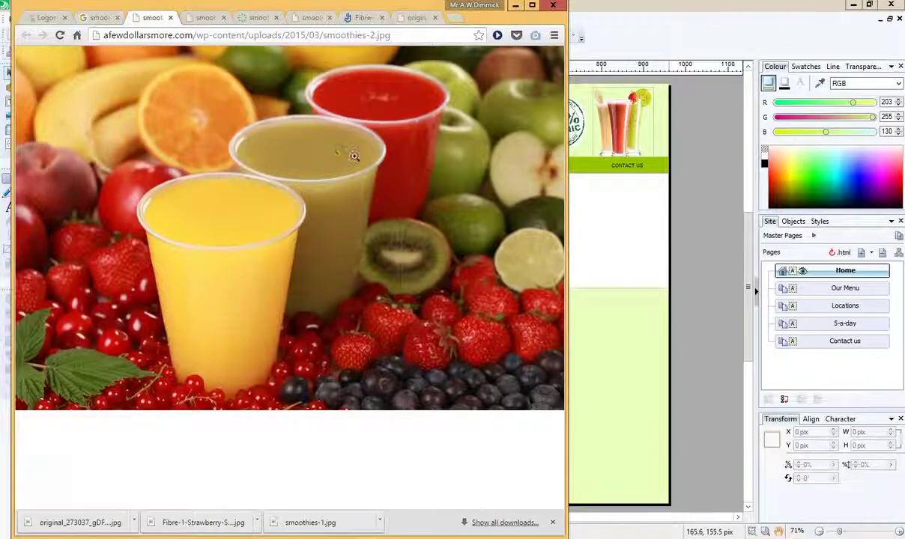
{"action": "left_click", "coordinate": [515, 6]}
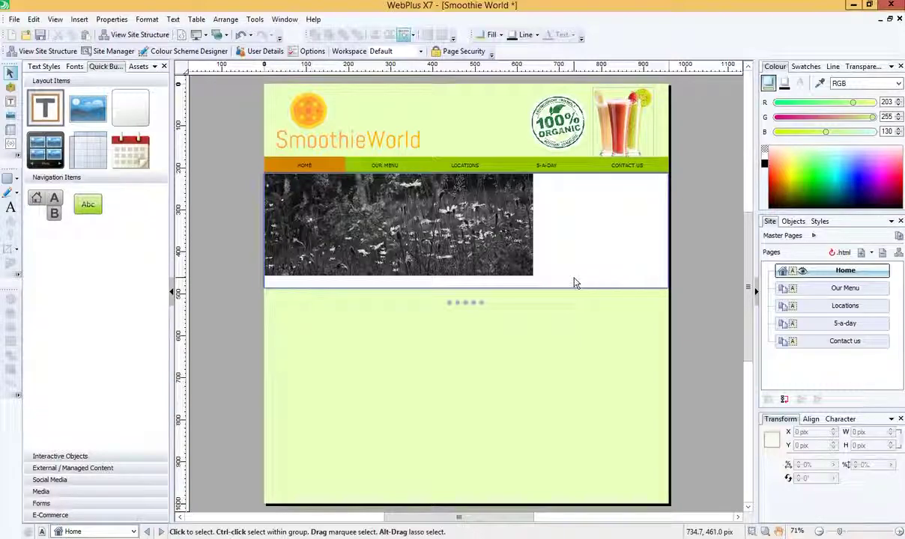
Expand the slider in the Objects list to reveal five panels and the foreground's two buttons.
{"action": "left_click", "coordinate": [573, 280]}
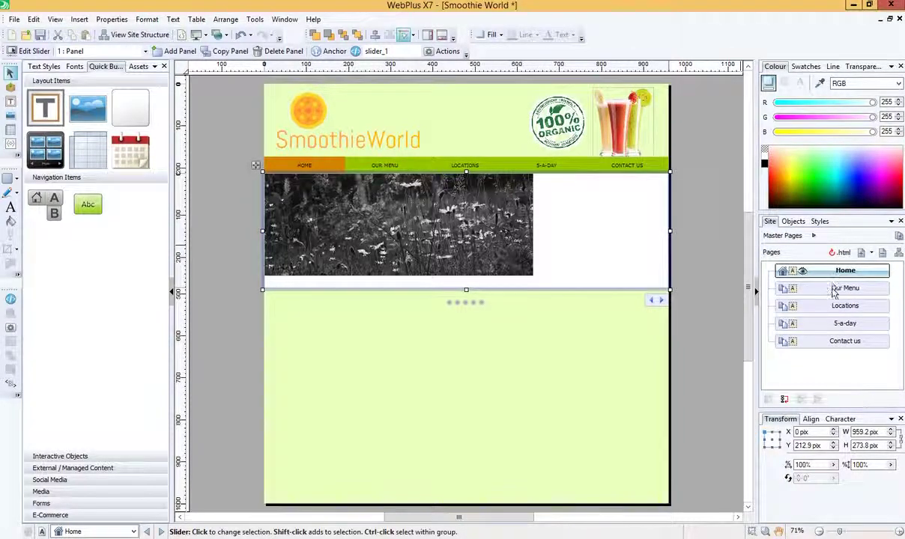
{"action": "left_click", "coordinate": [800, 224]}
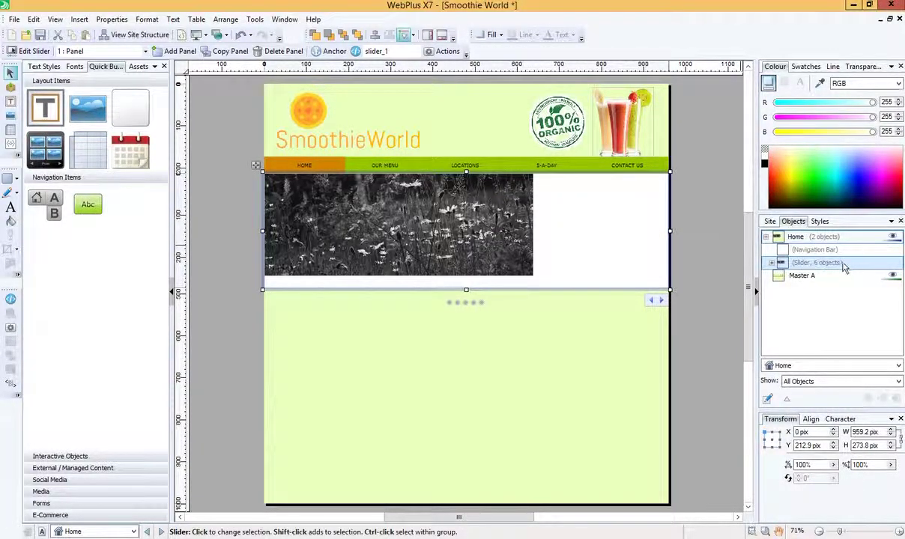
{"action": "left_click", "coordinate": [773, 263]}
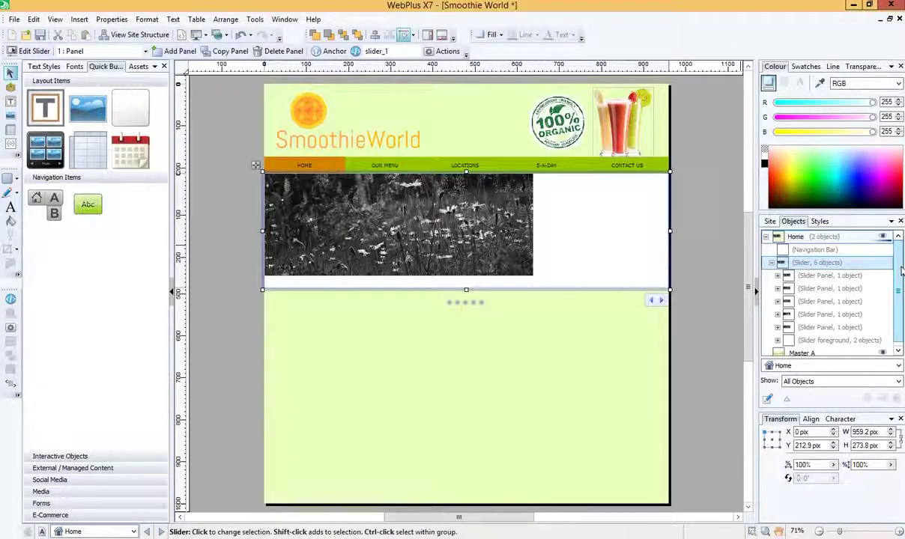
{"action": "left_click_drag", "start_coordinate": [901, 271], "coordinate": [899, 276]}
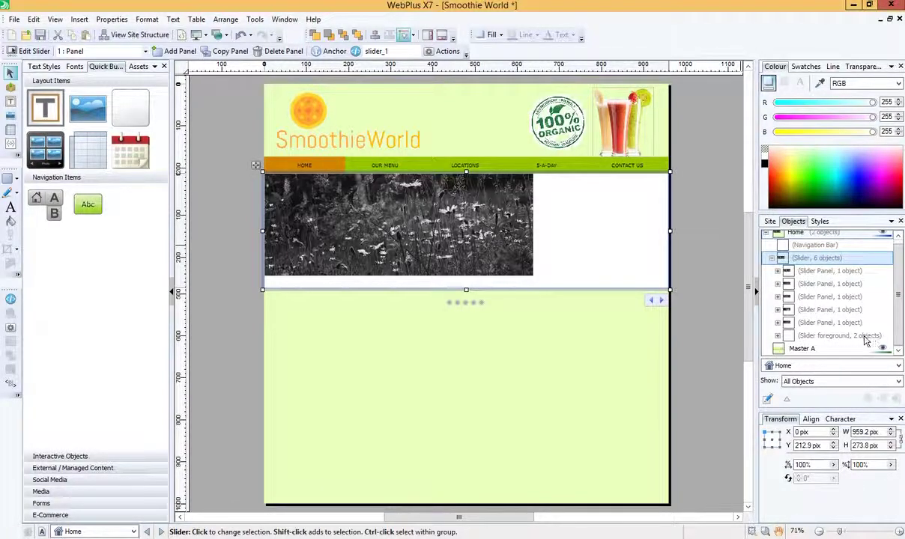
{"action": "left_click", "coordinate": [778, 336]}
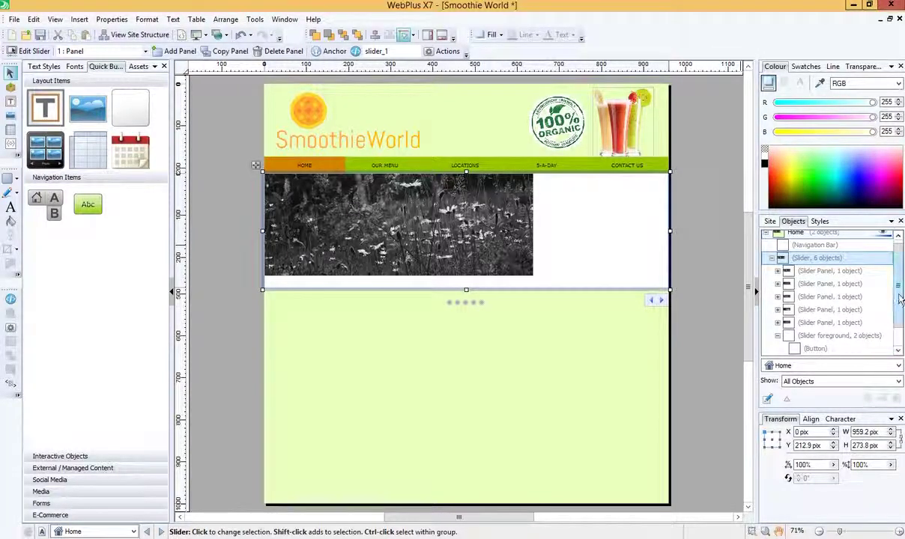
{"action": "left_click_drag", "start_coordinate": [901, 298], "coordinate": [899, 316]}
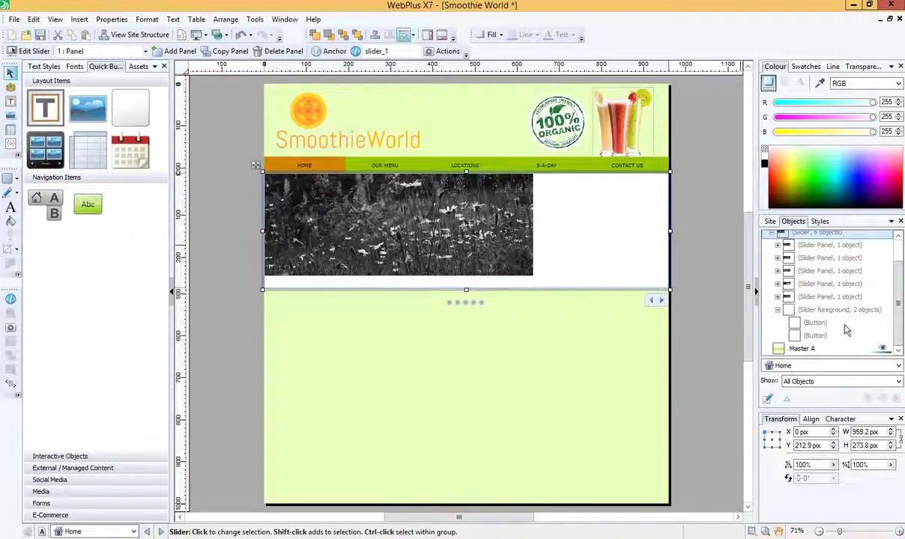
Drag the middle slider button to the right edge at X 899.4 px, opposite the left button.
{"action": "left_click", "coordinate": [815, 323]}
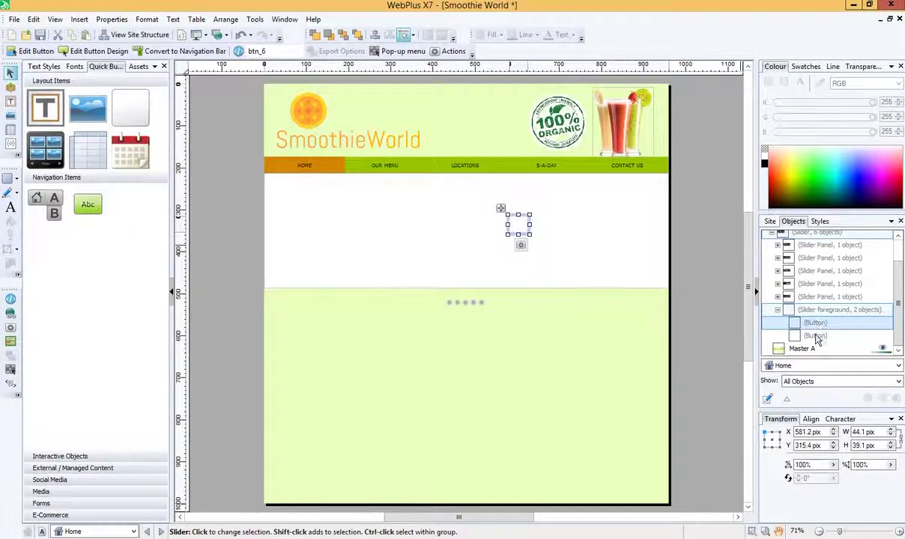
{"action": "left_click", "coordinate": [816, 336]}
{"action": "left_click", "coordinate": [815, 323]}
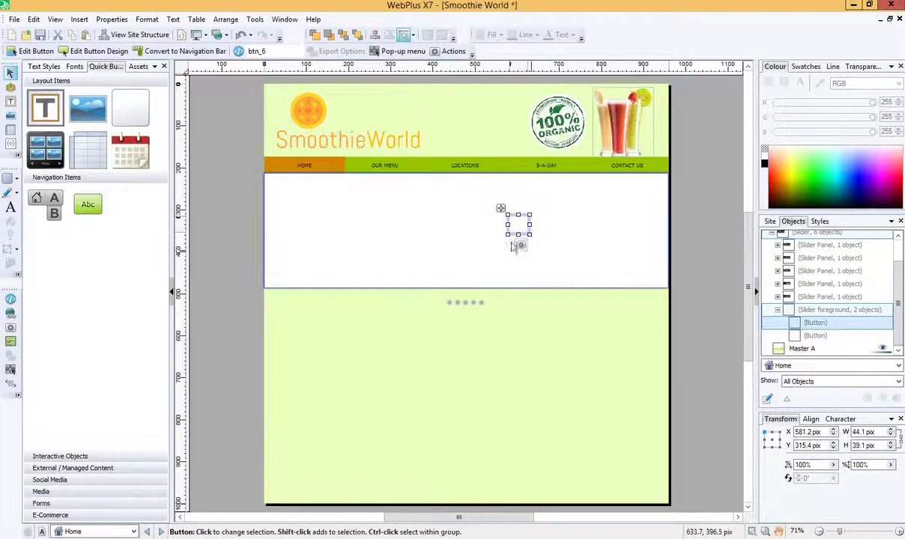
{"action": "left_click_drag", "start_coordinate": [528, 220], "coordinate": [663, 224]}
{"action": "left_click", "coordinate": [817, 336]}
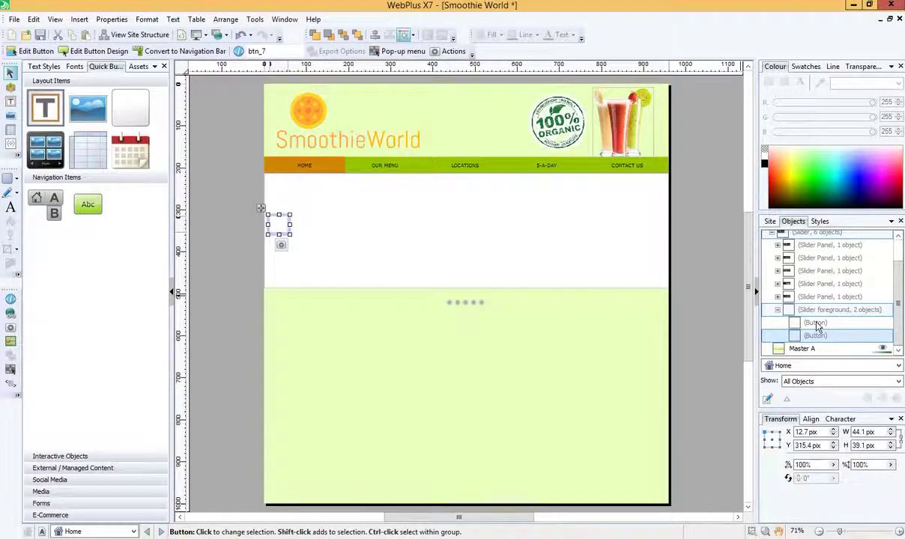
{"action": "left_click", "coordinate": [816, 323]}
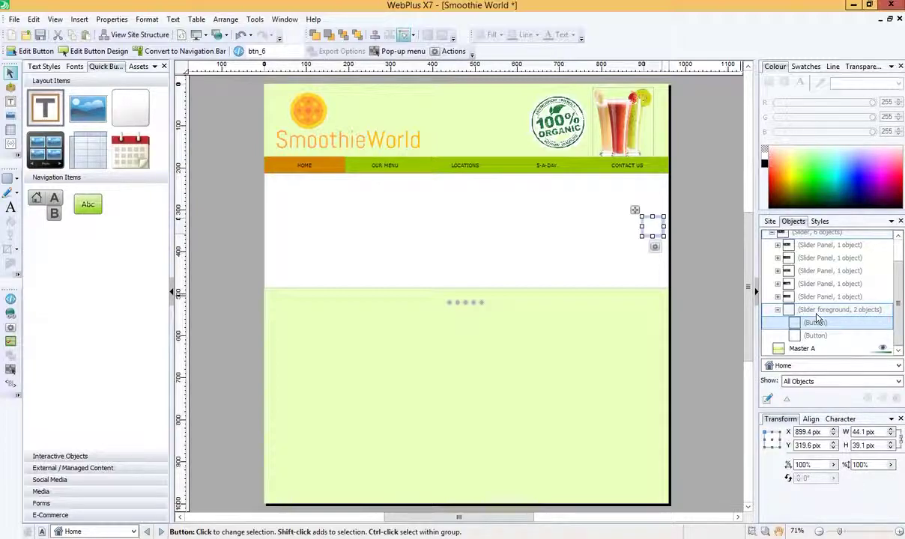
{"action": "left_click", "coordinate": [778, 310]}
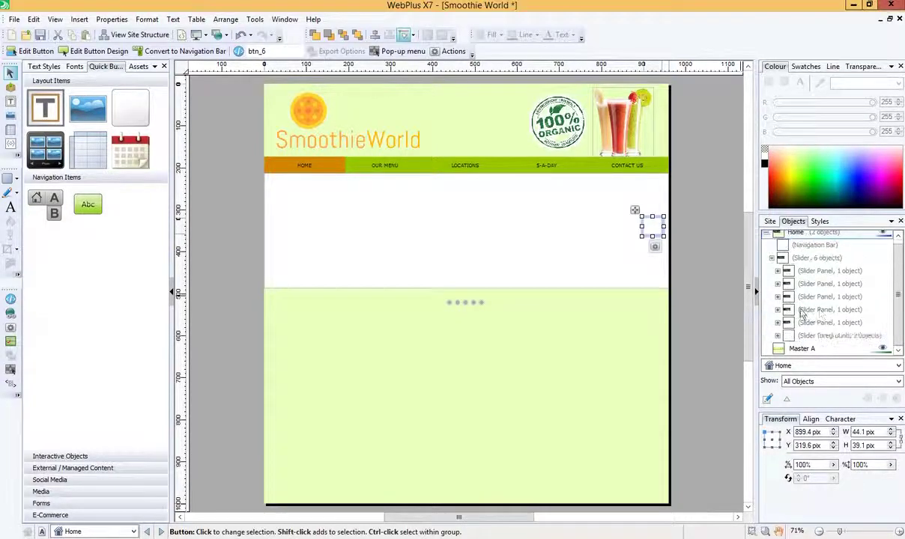
Preview the placeholder images in all five slider panels, returning to the first panel's daisy.
{"action": "left_click", "coordinate": [848, 272]}
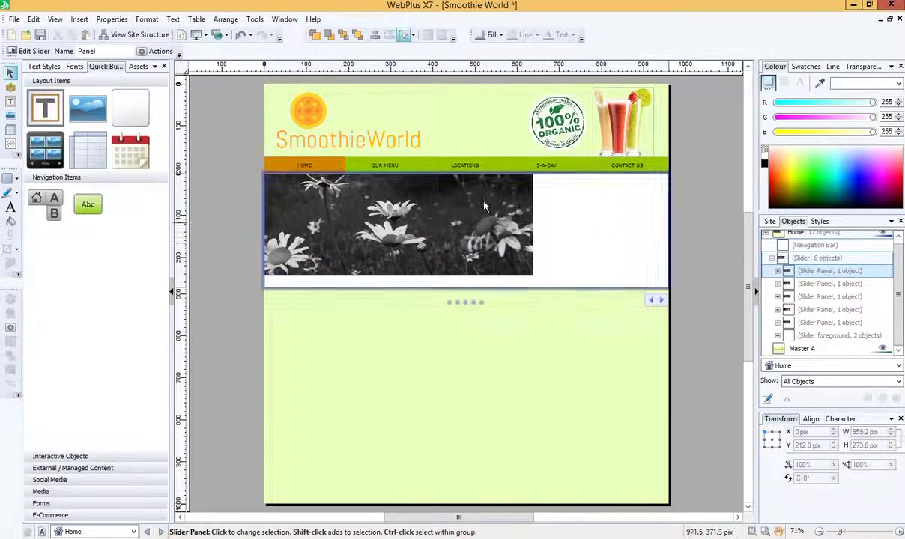
{"action": "left_click", "coordinate": [823, 287]}
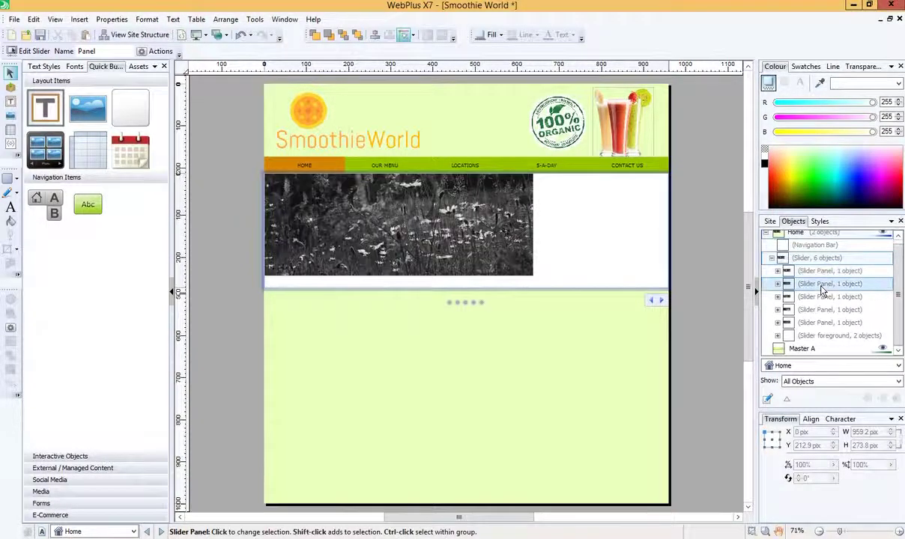
{"action": "left_click", "coordinate": [821, 297]}
{"action": "left_click", "coordinate": [820, 311]}
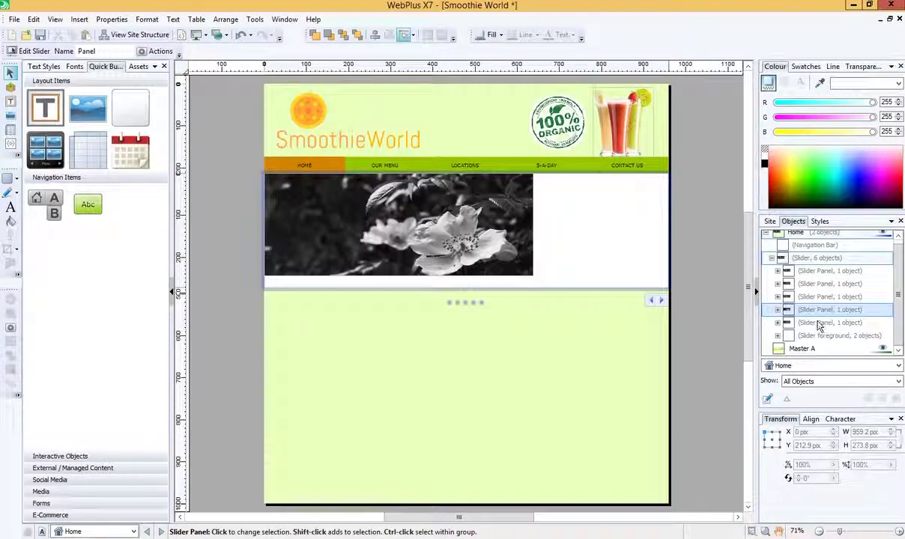
{"action": "left_click", "coordinate": [818, 322]}
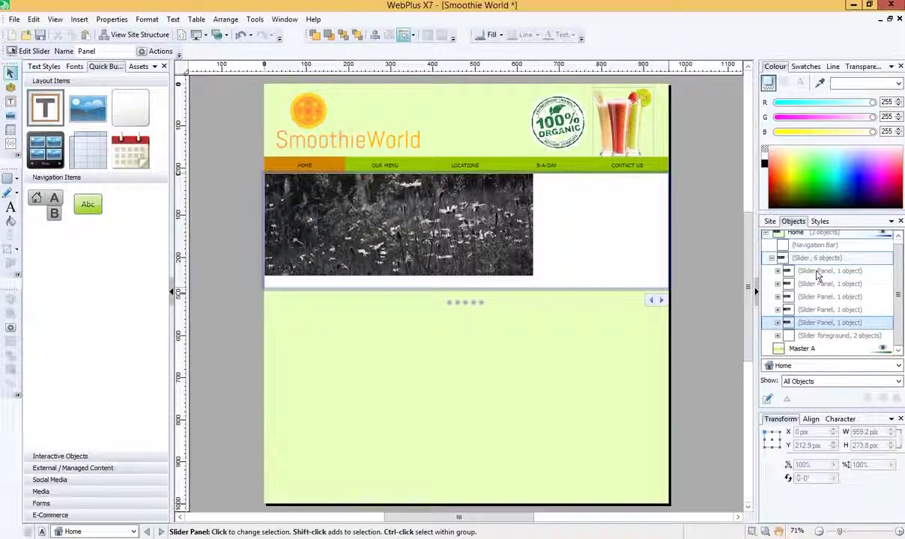
{"action": "left_click", "coordinate": [818, 273]}
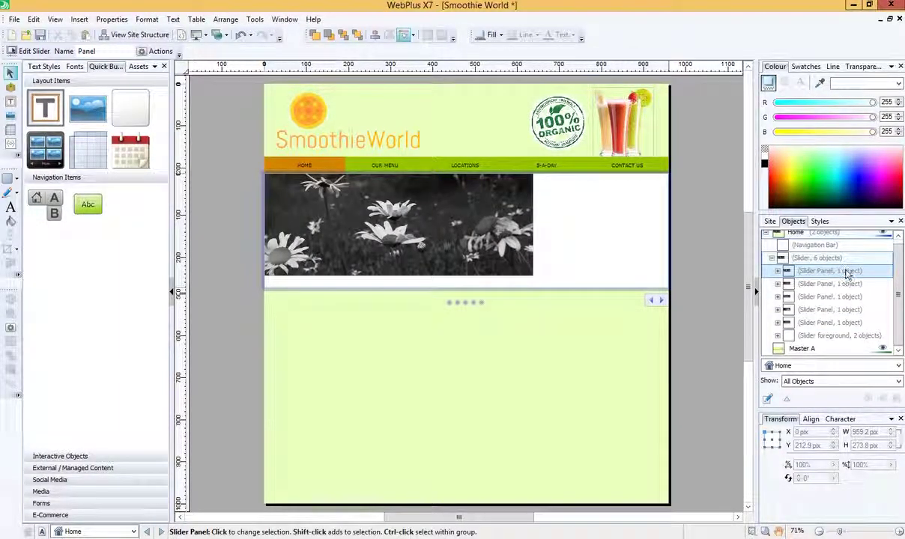
Select the first panel's Placeholder_4.jpg and open Replace Picture on the carousel images folder.
{"action": "left_click", "coordinate": [776, 272]}
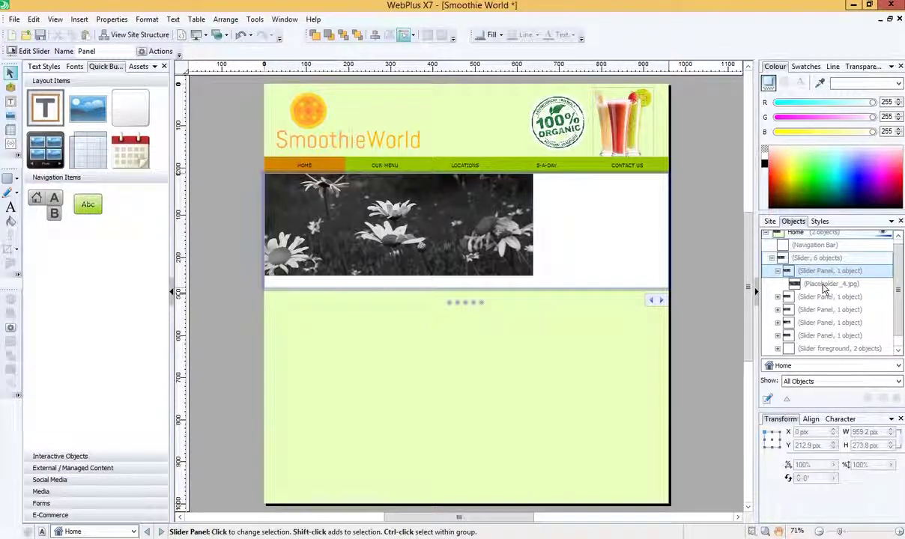
{"action": "left_click", "coordinate": [848, 285]}
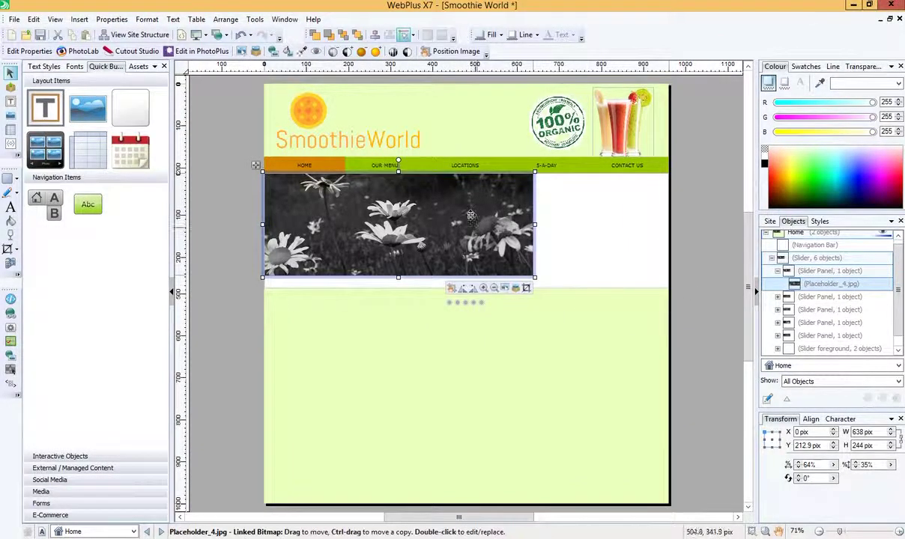
{"action": "left_click_drag", "start_coordinate": [478, 226], "coordinate": [510, 238]}
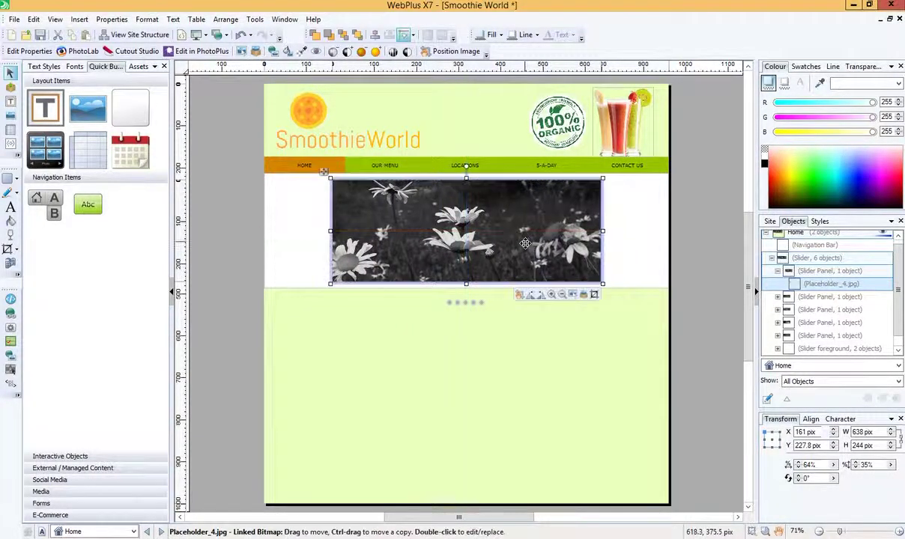
{"action": "left_click", "coordinate": [574, 296]}
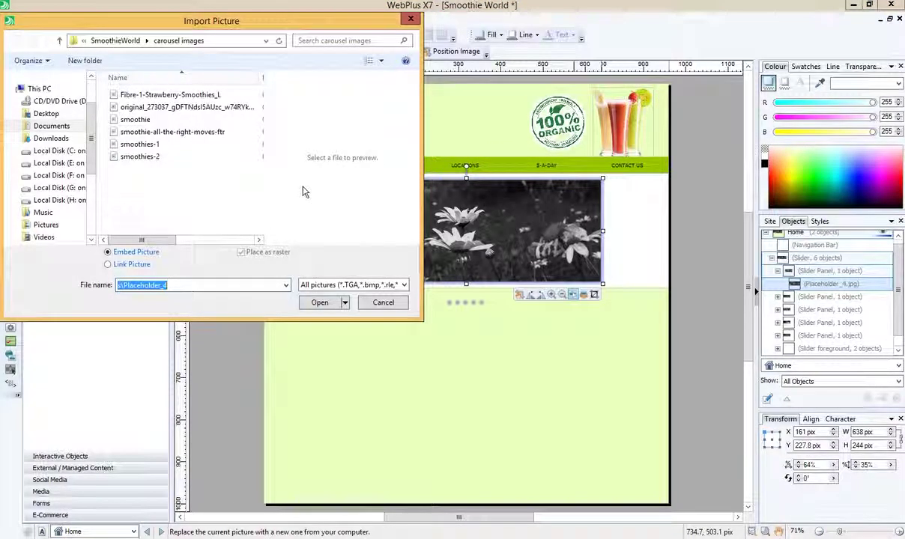
Import Fibre-1-Strawberry-Smoothies_L as a linked picture into the first slider panel.
{"action": "left_click", "coordinate": [173, 95]}
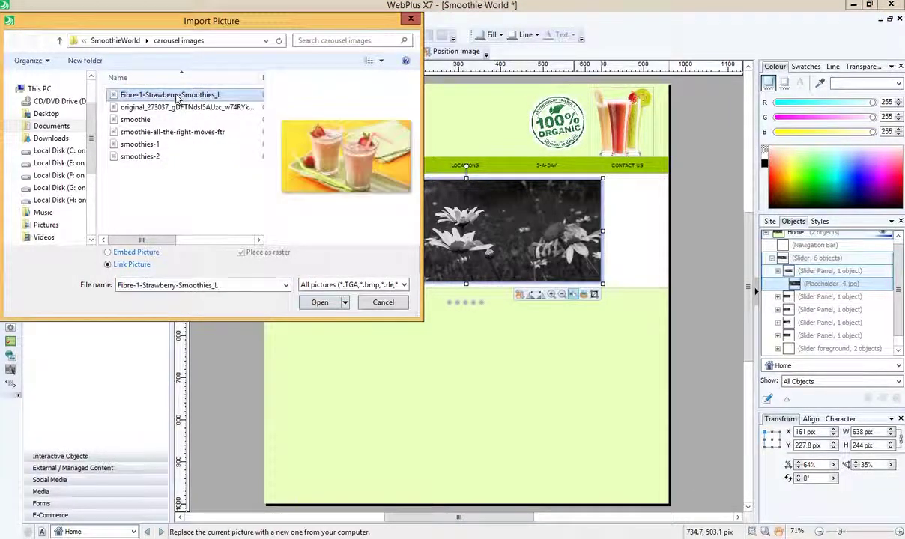
{"action": "left_click", "coordinate": [316, 302]}
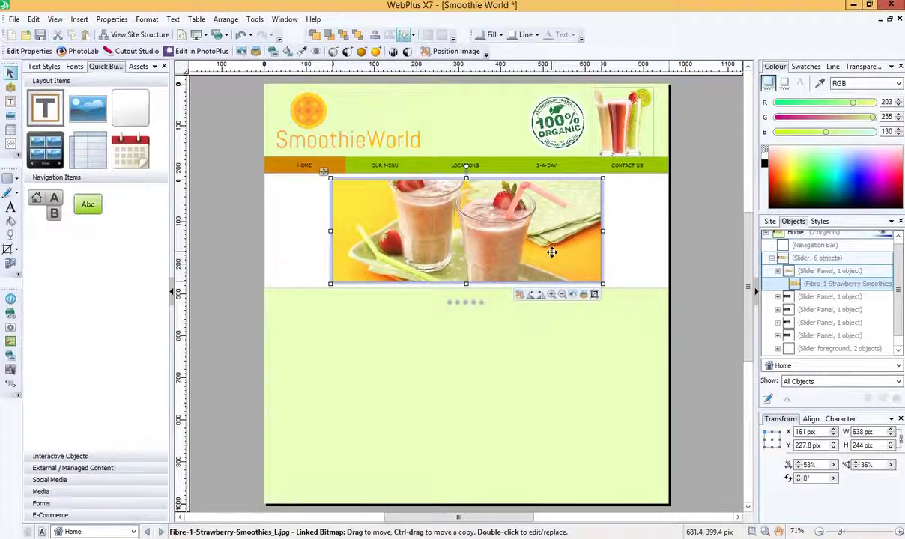
Scale the strawberry photo proportionally to 959.2 × 366.9 px, flush with the page's left edge.
{"action": "left_click", "coordinate": [594, 296]}
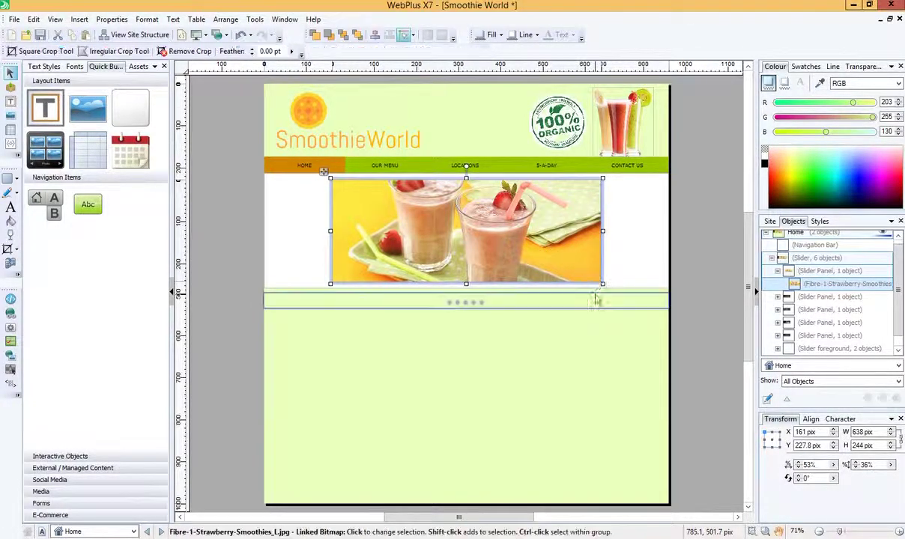
{"action": "left_click", "coordinate": [621, 253]}
{"action": "left_click", "coordinate": [551, 240]}
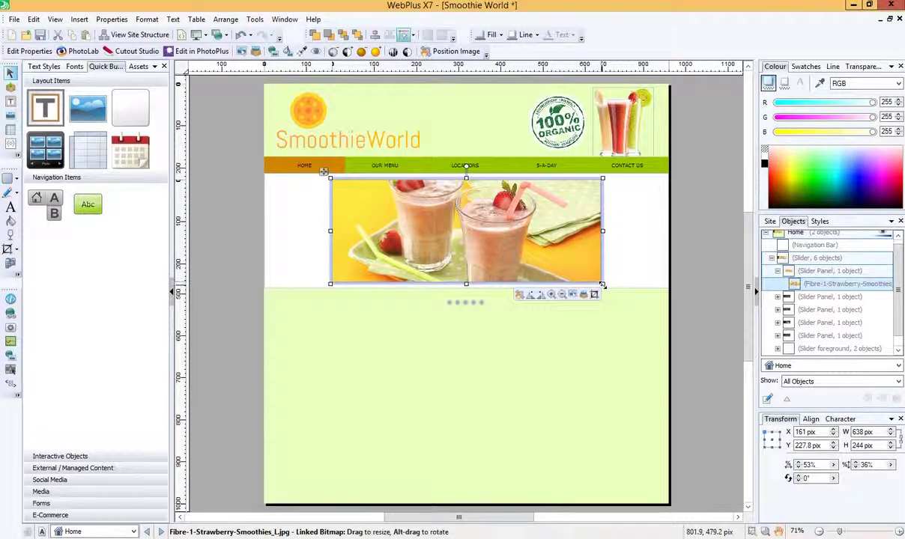
{"action": "left_click_drag", "start_coordinate": [602, 233], "coordinate": [639, 232]}
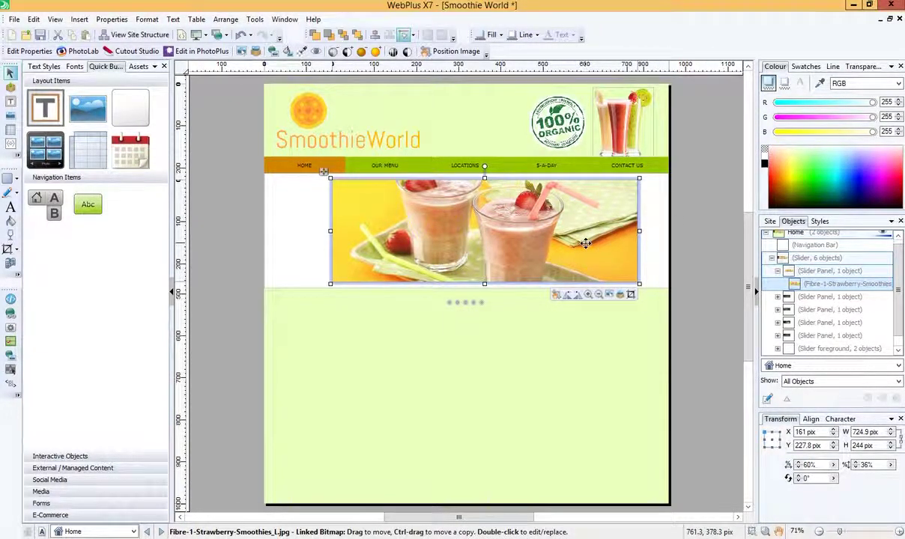
{"action": "key", "text": "ctrl+z"}
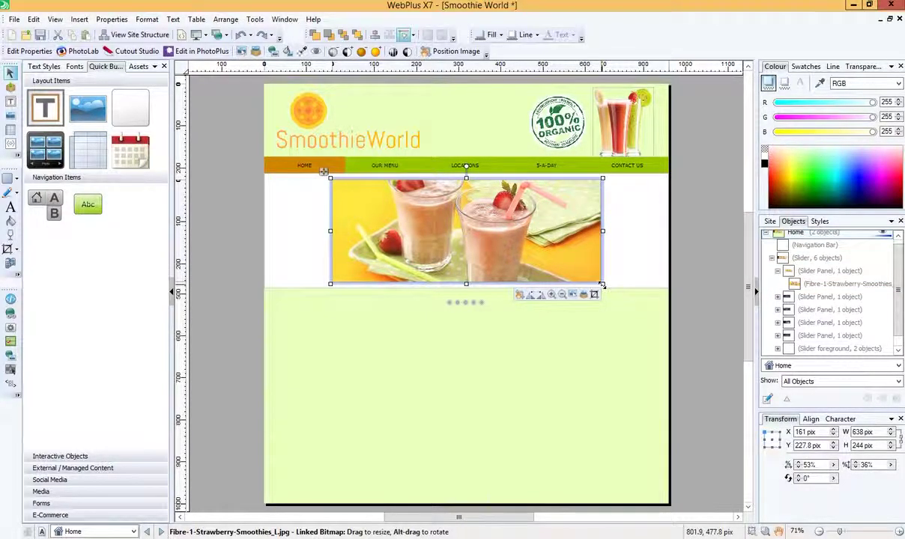
{"action": "left_click_drag", "start_coordinate": [602, 284], "coordinate": [666, 326]}
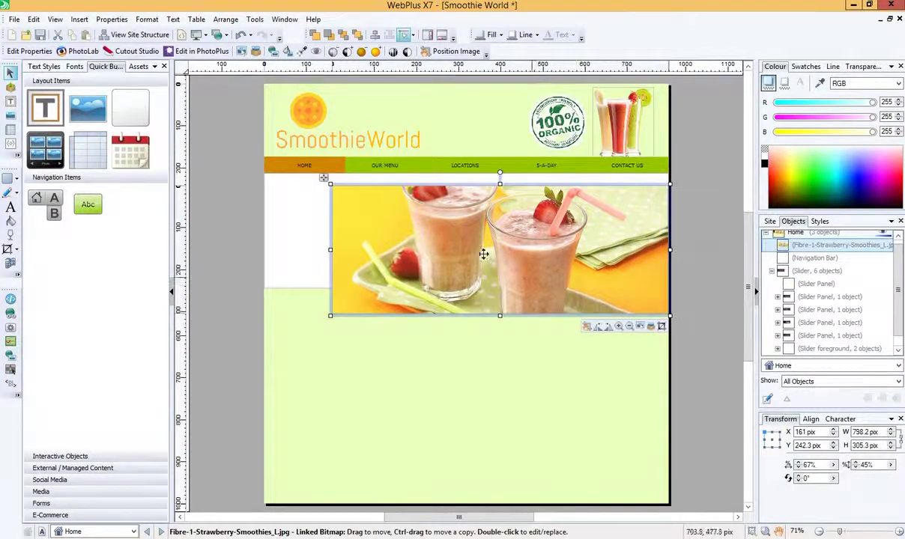
{"action": "left_click_drag", "start_coordinate": [330, 315], "coordinate": [264, 348]}
{"action": "mouse_move", "coordinate": [508, 271]}
{"action": "left_mouse_down"}
{"action": "mouse_move", "coordinate": [508, 263]}
{"action": "mouse_move", "coordinate": [510, 272]}
{"action": "left_mouse_up"}
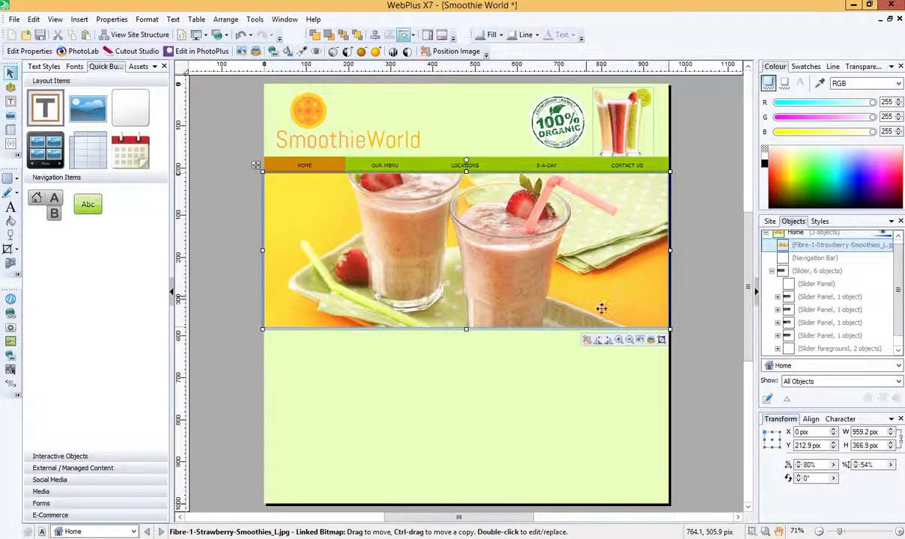
Crop the strawberry photo's bottom up to the slider height, leaving it 958.9 × 273.8 px.
{"action": "left_click", "coordinate": [662, 341]}
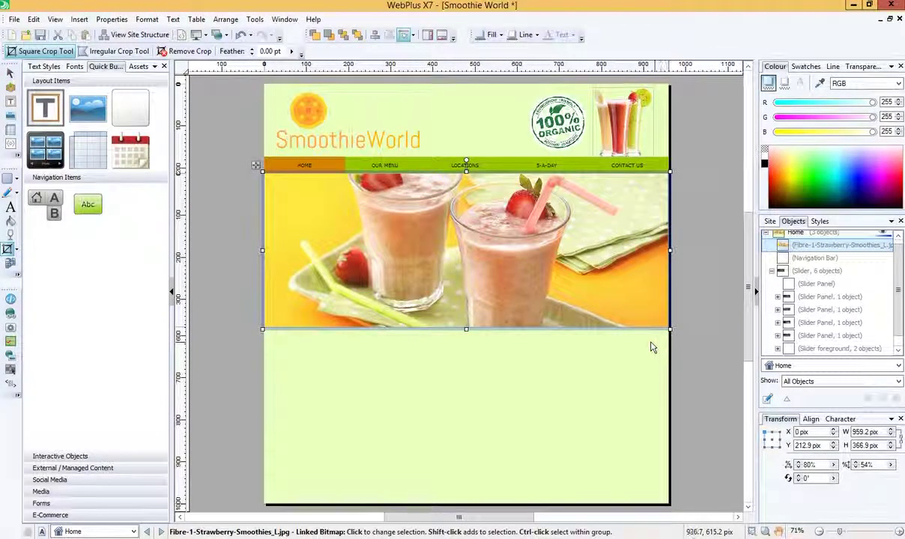
{"action": "left_click_drag", "start_coordinate": [466, 329], "coordinate": [466, 290]}
{"action": "left_click", "coordinate": [565, 343]}
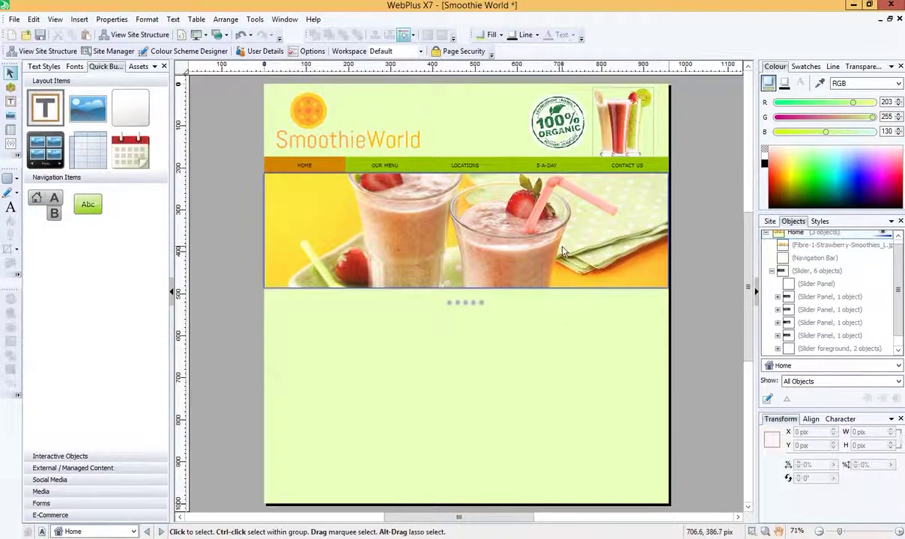
{"action": "scroll", "coordinate": [460, 279], "scroll_direction": "up", "scroll_amount": 2}
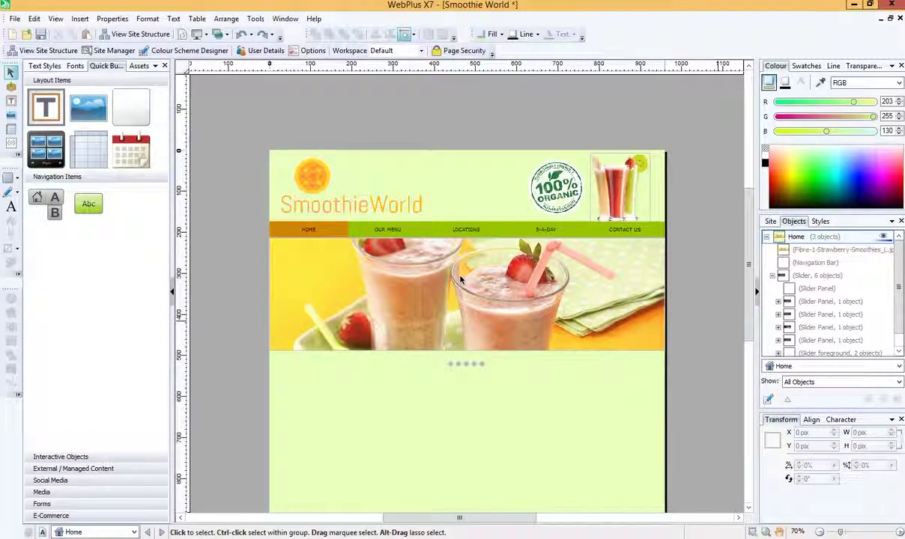
{"action": "left_click", "coordinate": [460, 278]}
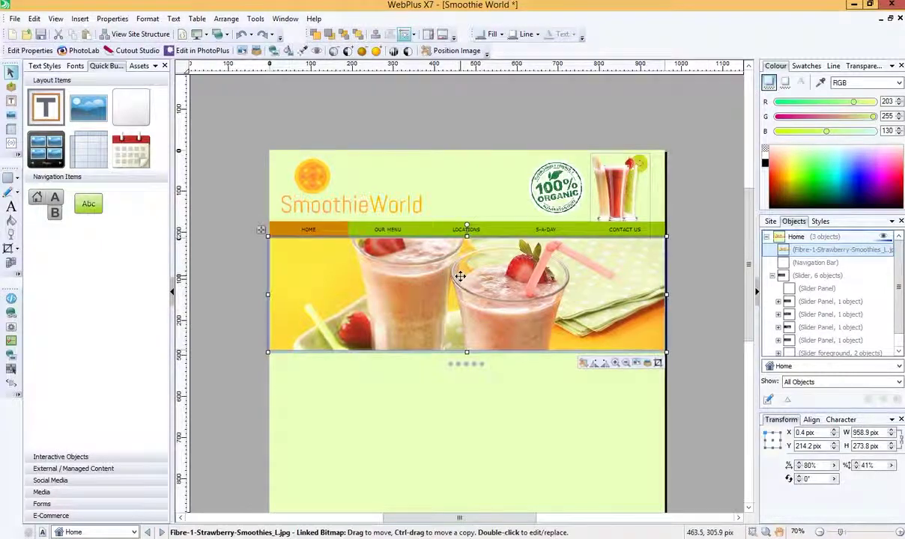
Drag the smoothie photo off the slider, then drop it back into the empty first Slider Panel.
{"action": "left_click", "coordinate": [777, 301]}
{"action": "left_click", "coordinate": [824, 315]}
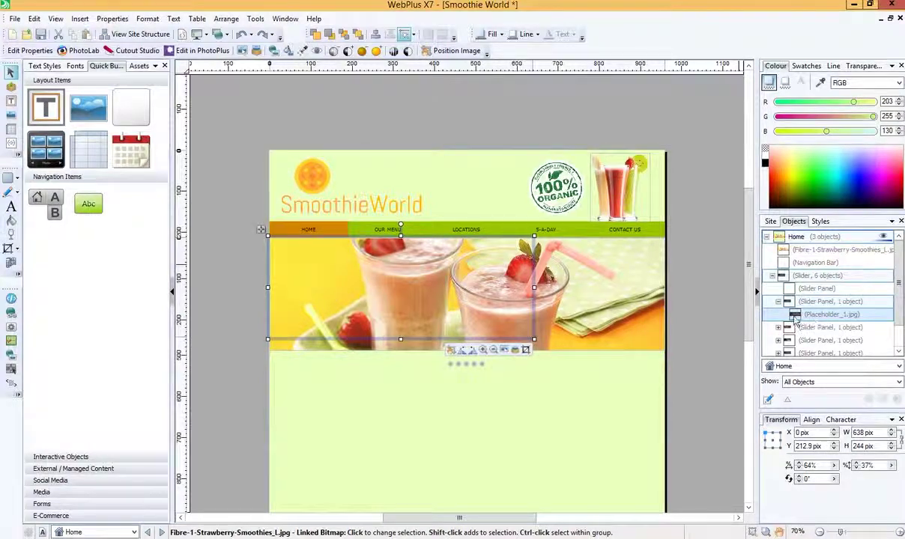
{"action": "left_click", "coordinate": [809, 251]}
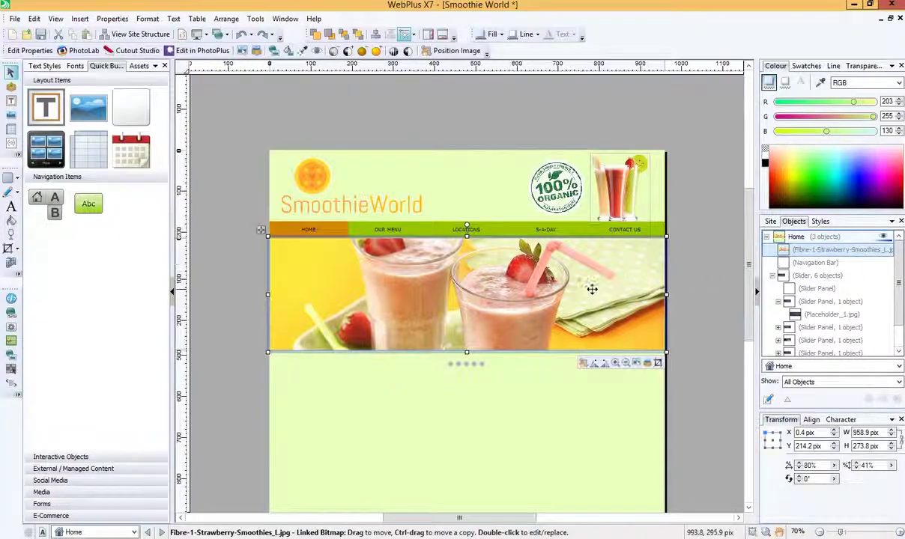
{"action": "mouse_move", "coordinate": [588, 290]}
{"action": "left_mouse_down"}
{"action": "mouse_move", "coordinate": [598, 348]}
{"action": "mouse_move", "coordinate": [590, 414]}
{"action": "mouse_move", "coordinate": [571, 352]}
{"action": "mouse_move", "coordinate": [581, 329]}
{"action": "mouse_move", "coordinate": [582, 364]}
{"action": "mouse_move", "coordinate": [581, 287]}
{"action": "left_mouse_up"}
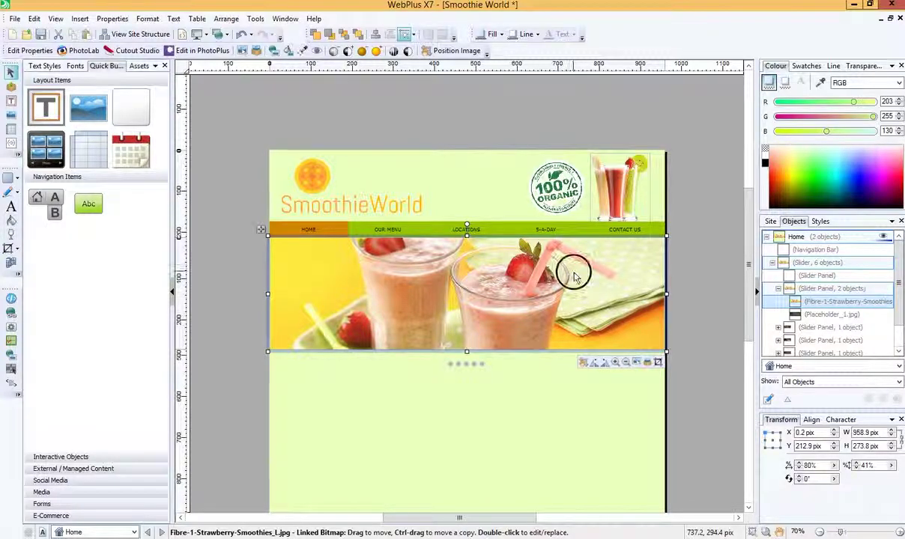
{"action": "left_click_drag", "start_coordinate": [571, 274], "coordinate": [572, 365]}
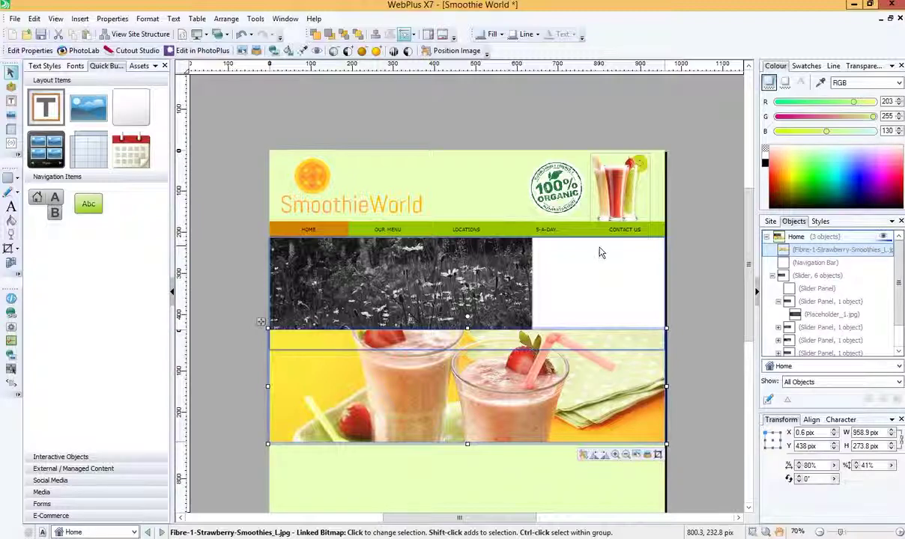
{"action": "left_click", "coordinate": [817, 289]}
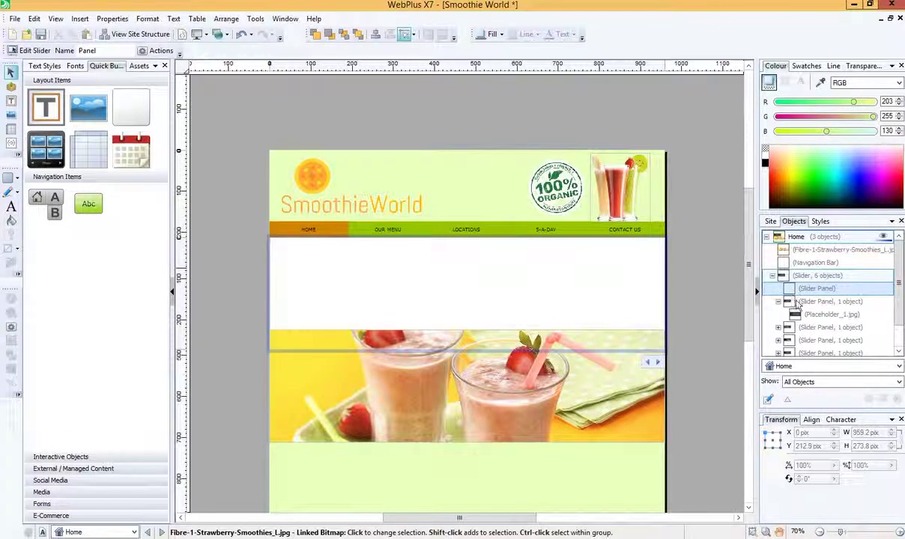
{"action": "left_click_drag", "start_coordinate": [586, 395], "coordinate": [583, 321]}
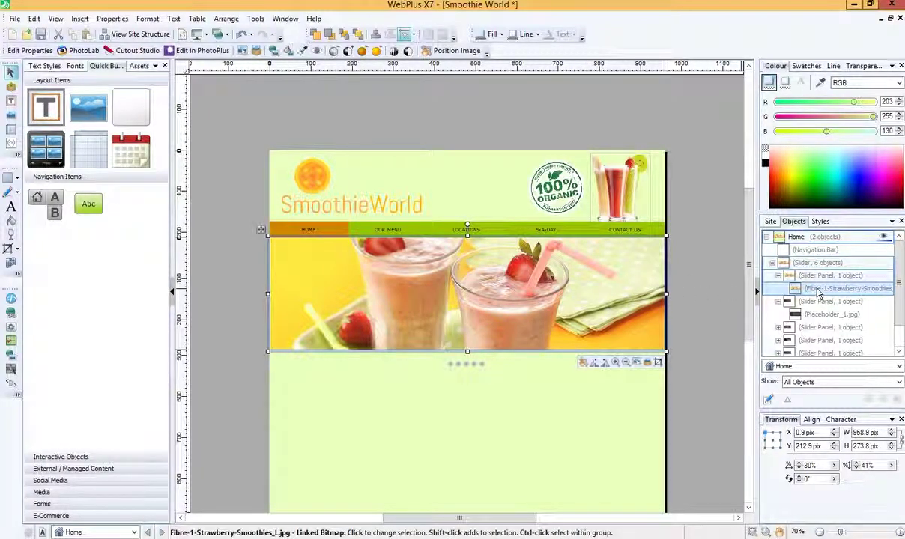
{"action": "scroll", "coordinate": [898, 268], "scroll_direction": "down", "scroll_amount": 1}
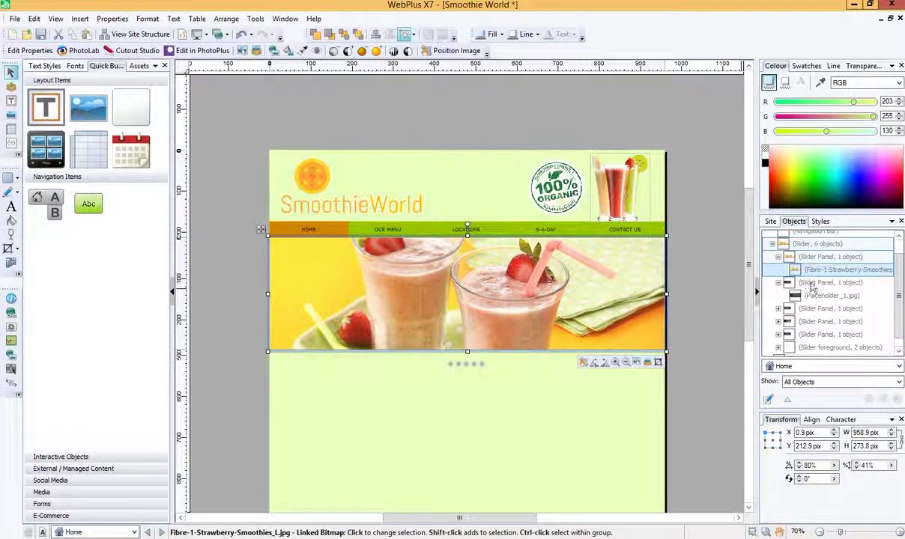
Replace the second panel's placeholder with the juice-bar counter photo from file.
{"action": "left_click", "coordinate": [826, 283]}
{"action": "left_click", "coordinate": [447, 316]}
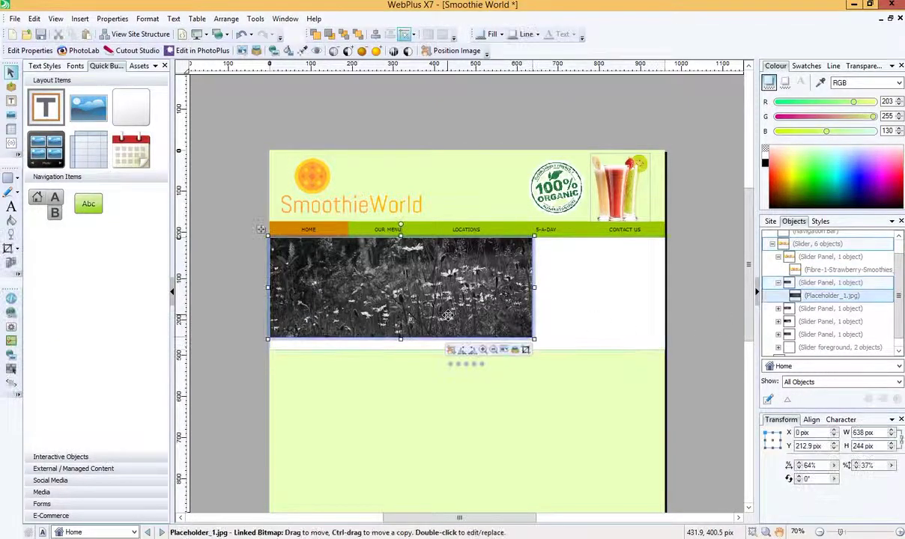
{"action": "left_click", "coordinate": [504, 349]}
{"action": "left_click", "coordinate": [136, 118]}
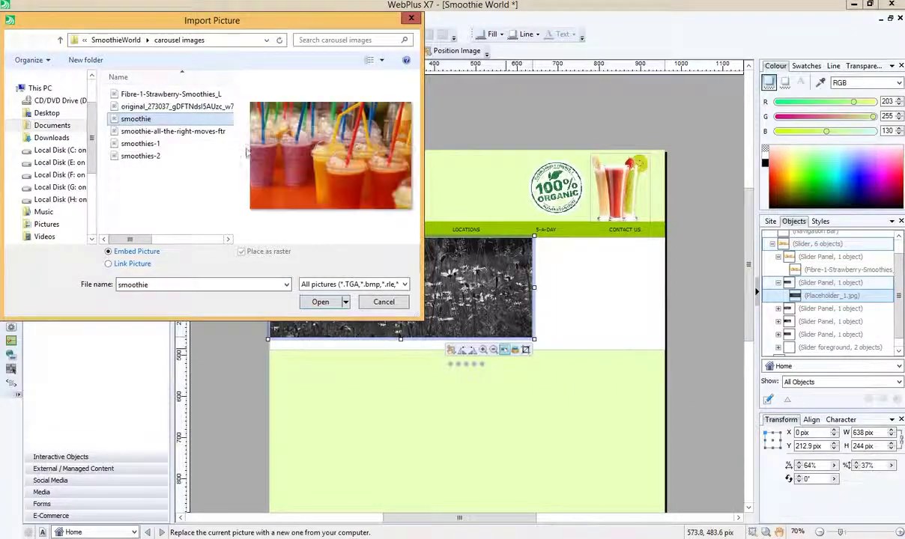
{"action": "left_click", "coordinate": [175, 108]}
{"action": "left_click", "coordinate": [321, 303]}
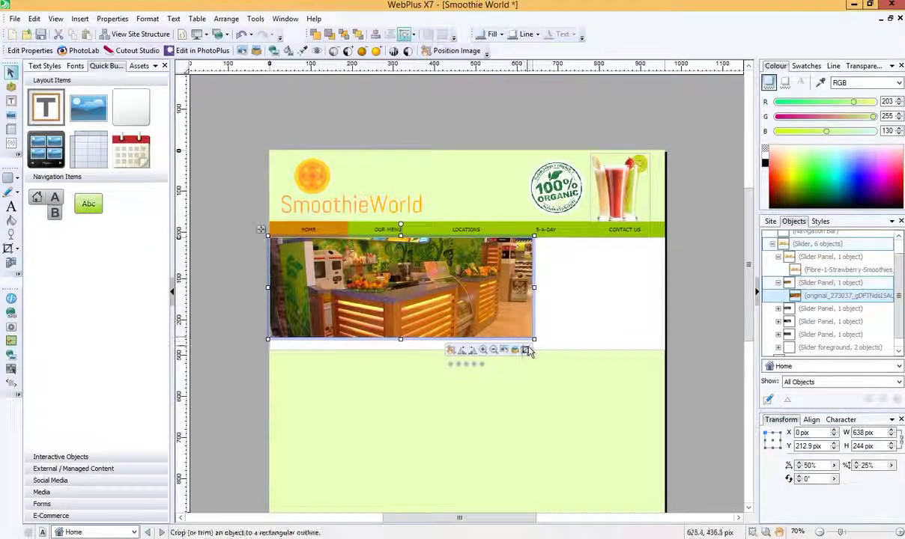
Crop and reposition the shop photo, then shrink it to 407 × 273.8 px on the slider's left.
{"action": "left_click_drag", "start_coordinate": [534, 339], "coordinate": [555, 360]}
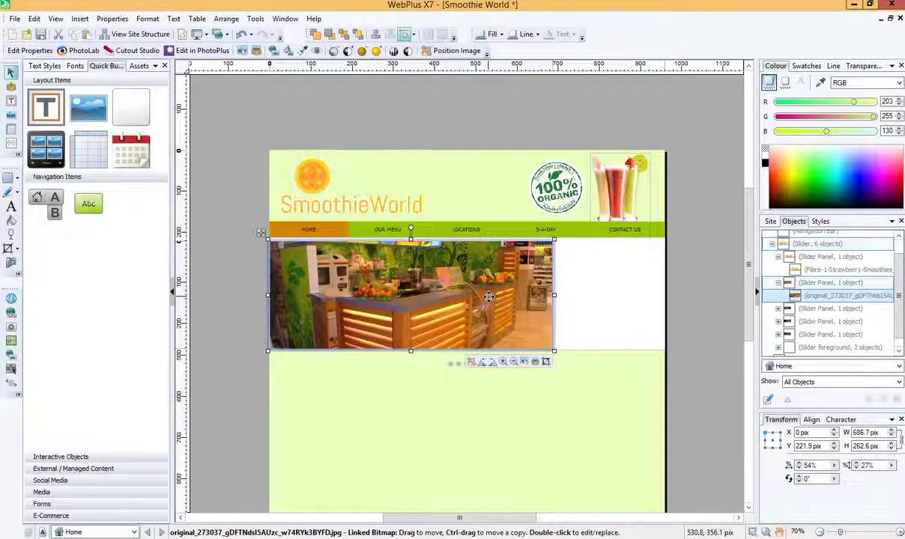
{"action": "mouse_move", "coordinate": [500, 317]}
{"action": "left_mouse_down"}
{"action": "mouse_move", "coordinate": [485, 293]}
{"action": "mouse_move", "coordinate": [504, 308]}
{"action": "left_mouse_up"}
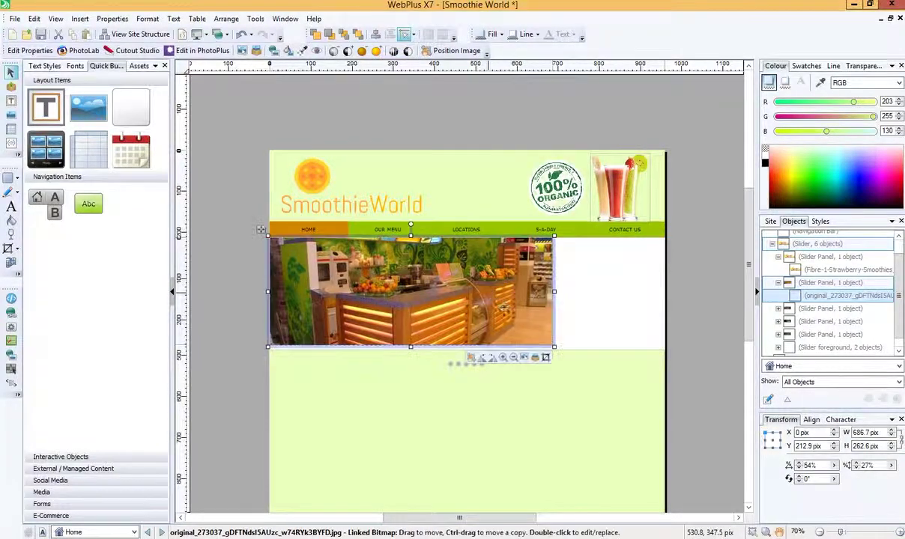
{"action": "left_click", "coordinate": [543, 358]}
{"action": "left_click_drag", "start_coordinate": [552, 348], "coordinate": [510, 403]}
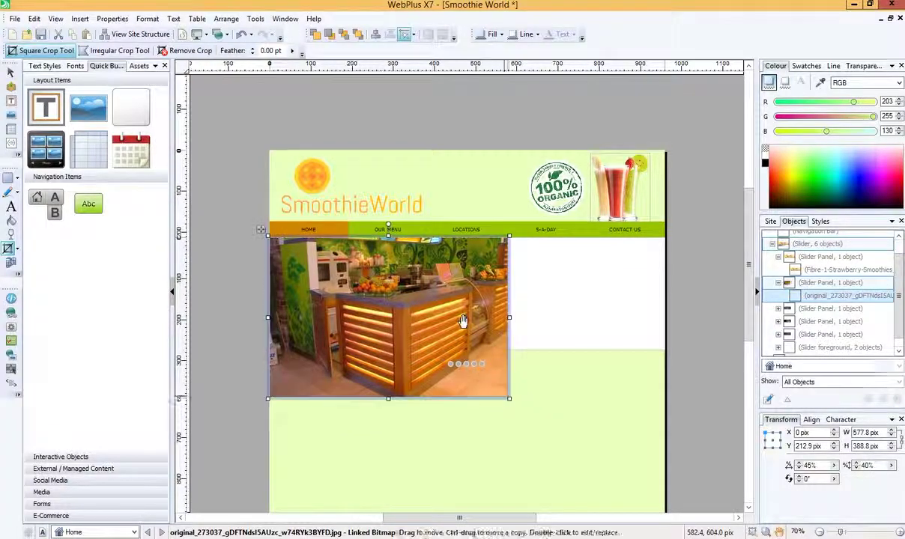
{"action": "mouse_move", "coordinate": [464, 314]}
{"action": "left_mouse_down"}
{"action": "mouse_move", "coordinate": [452, 308]}
{"action": "mouse_move", "coordinate": [457, 333]}
{"action": "mouse_move", "coordinate": [456, 322]}
{"action": "left_mouse_up"}
{"action": "left_click", "coordinate": [525, 375]}
{"action": "left_click", "coordinate": [486, 386]}
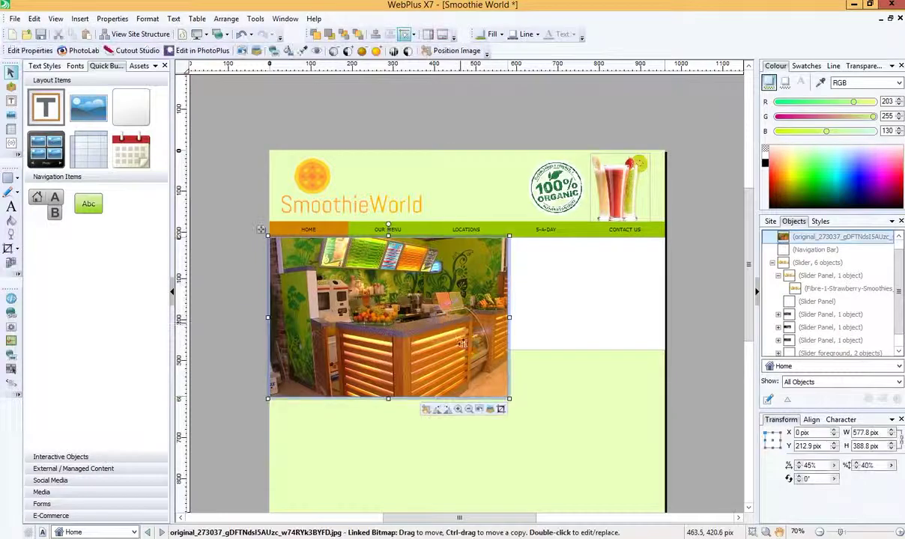
{"action": "left_click_drag", "start_coordinate": [507, 396], "coordinate": [464, 355]}
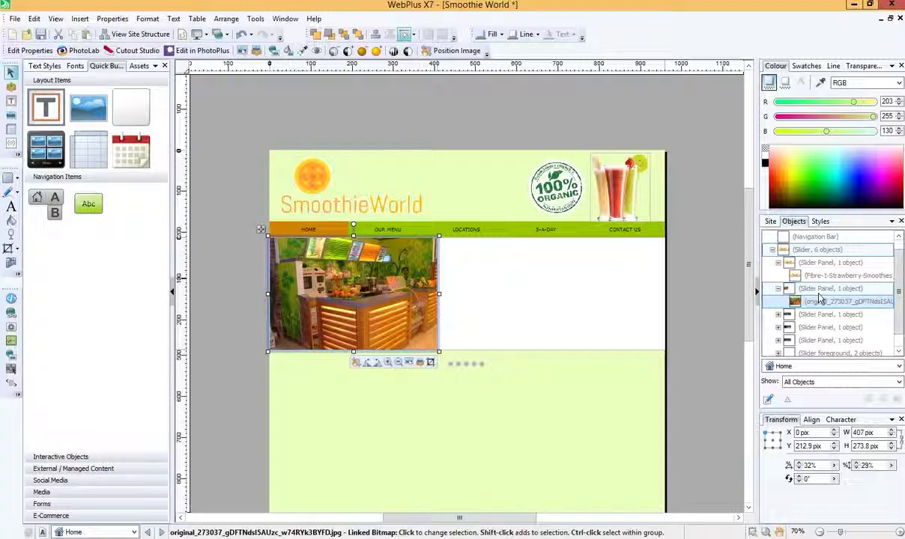
{"action": "left_click", "coordinate": [388, 408]}
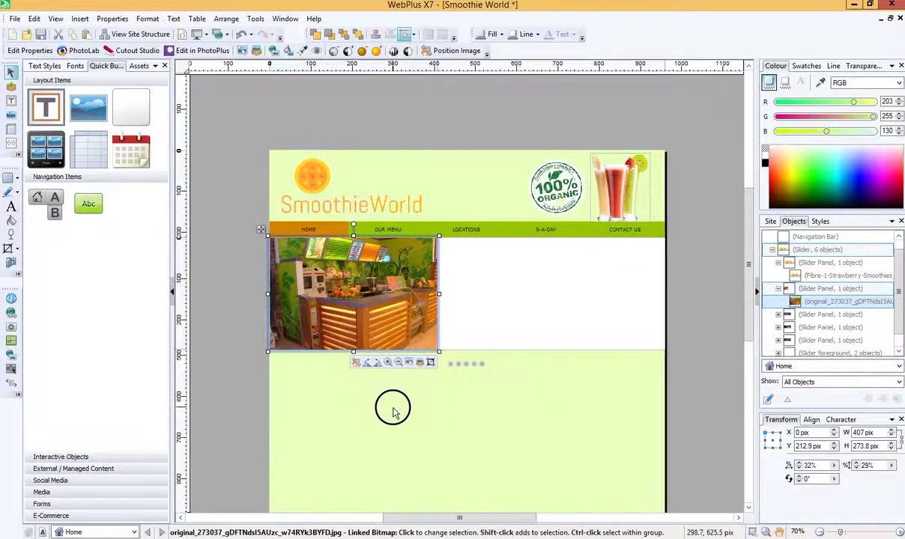
Draw a text frame right of the shop photo and type 'We have smoothie bars in London, Paris and New York!'.
{"action": "left_click", "coordinate": [800, 290]}
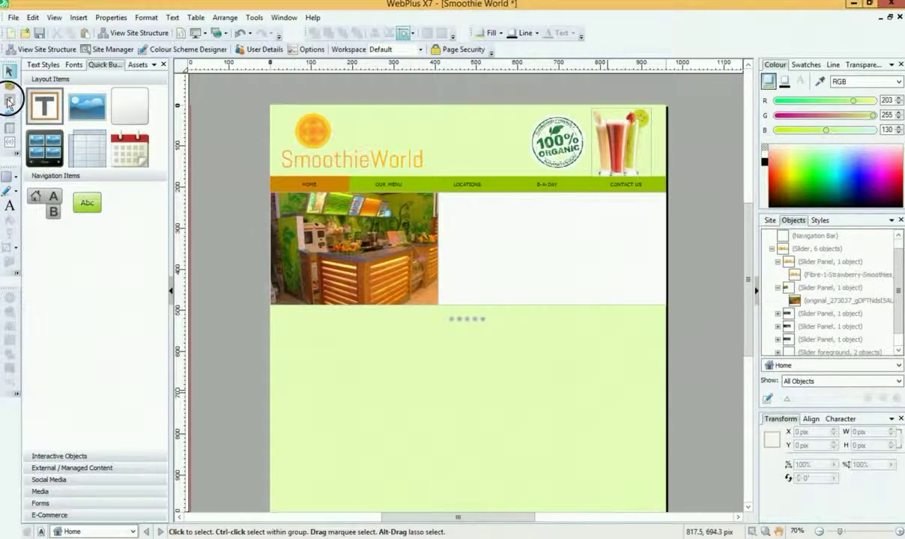
{"action": "left_click", "coordinate": [9, 99]}
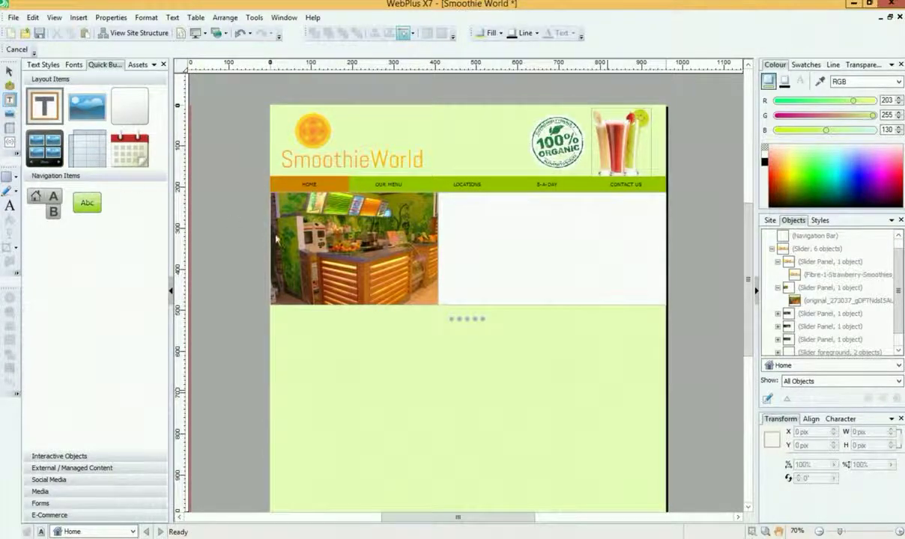
{"action": "left_click", "coordinate": [10, 99]}
{"action": "left_click_drag", "start_coordinate": [442, 195], "coordinate": [660, 298]}
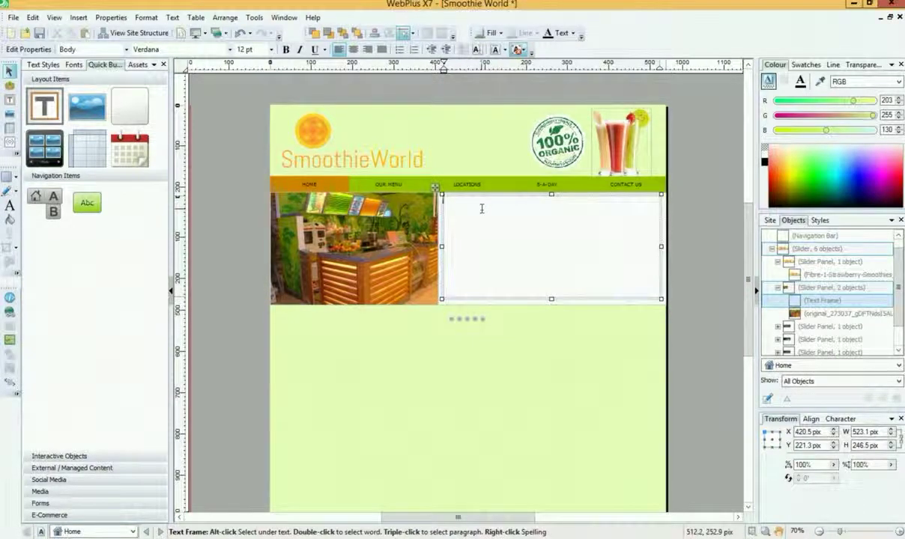
{"action": "type", "text": "We have smoothi"}
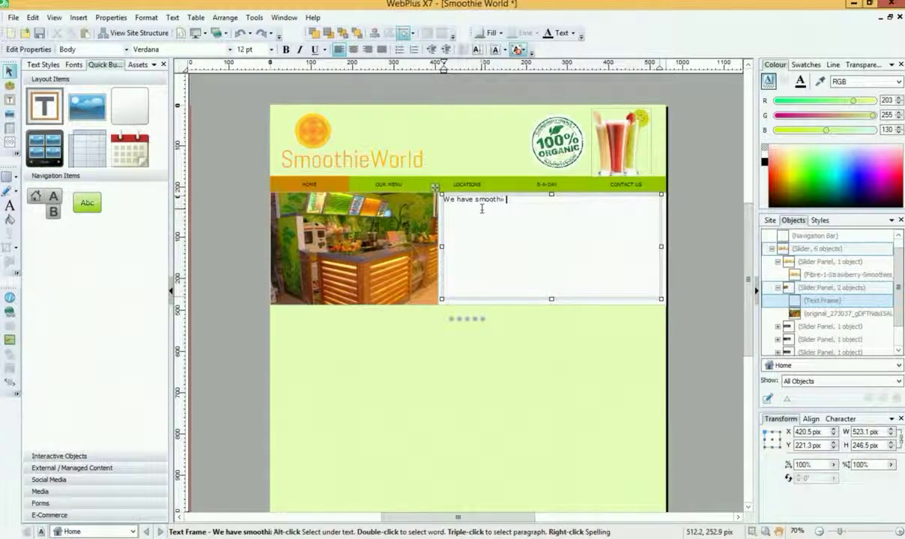
{"action": "type", "text": "e bars in London, Paris and New York"}
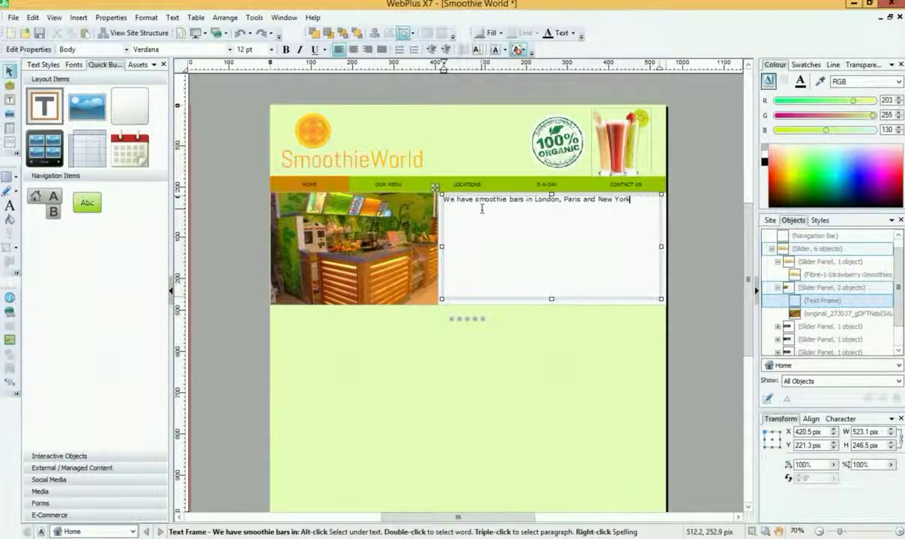
Format the sentence in Crazy Loot BTN Inline at 24 pt.
{"action": "triple_click", "coordinate": [482, 209]}
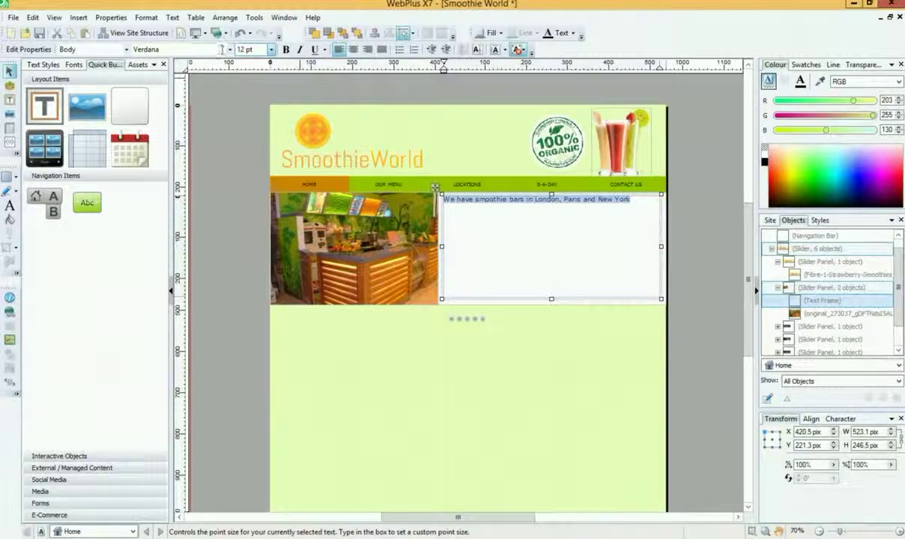
{"action": "left_click", "coordinate": [274, 51]}
{"action": "left_click", "coordinate": [254, 245]}
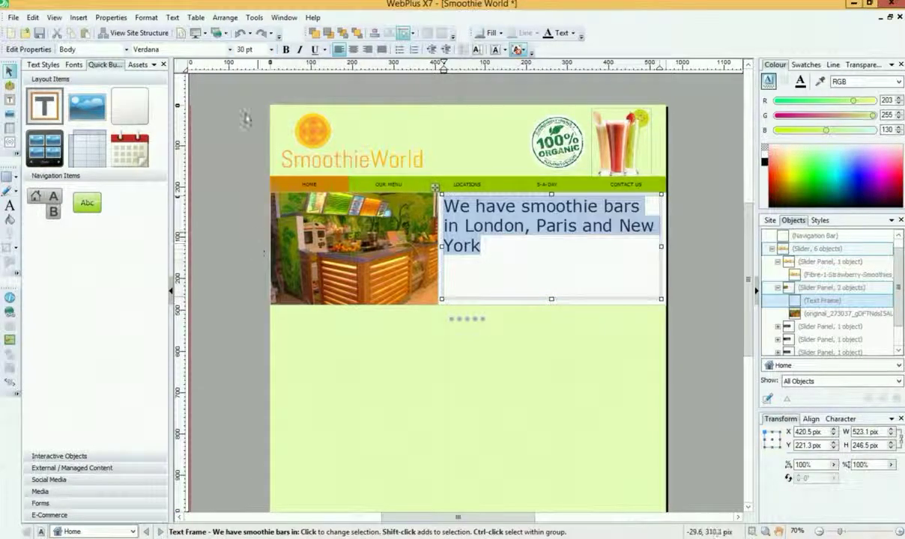
{"action": "left_click", "coordinate": [229, 49]}
{"action": "left_click", "coordinate": [150, 141]}
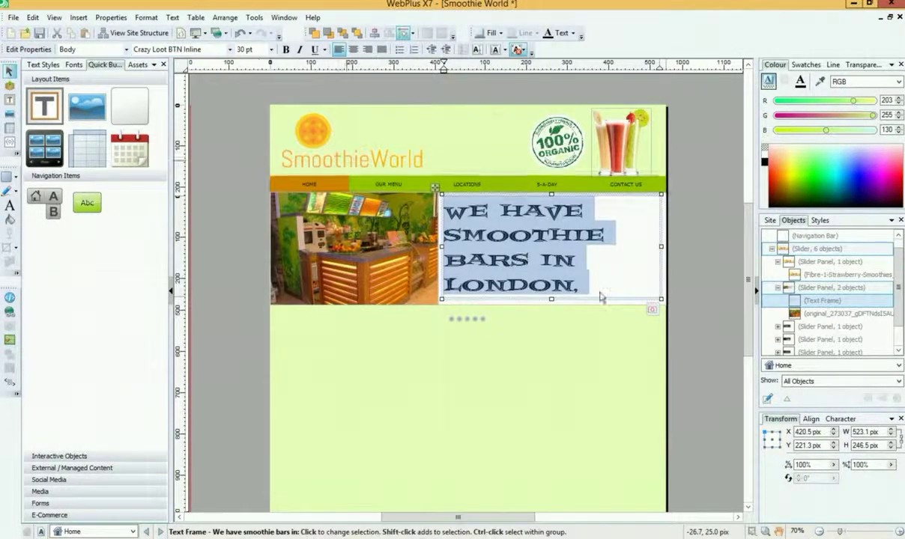
{"action": "left_click", "coordinate": [272, 49]}
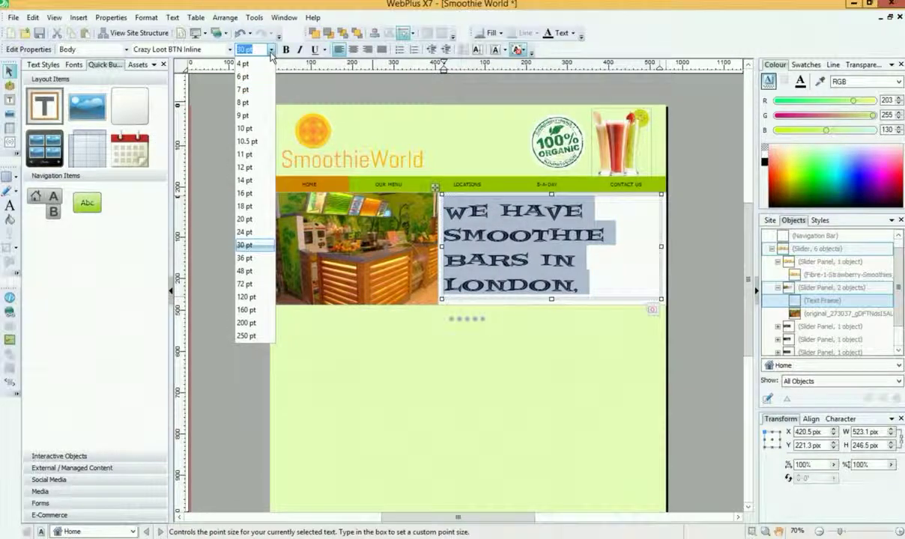
{"action": "left_click", "coordinate": [250, 233]}
{"action": "left_click", "coordinate": [532, 283]}
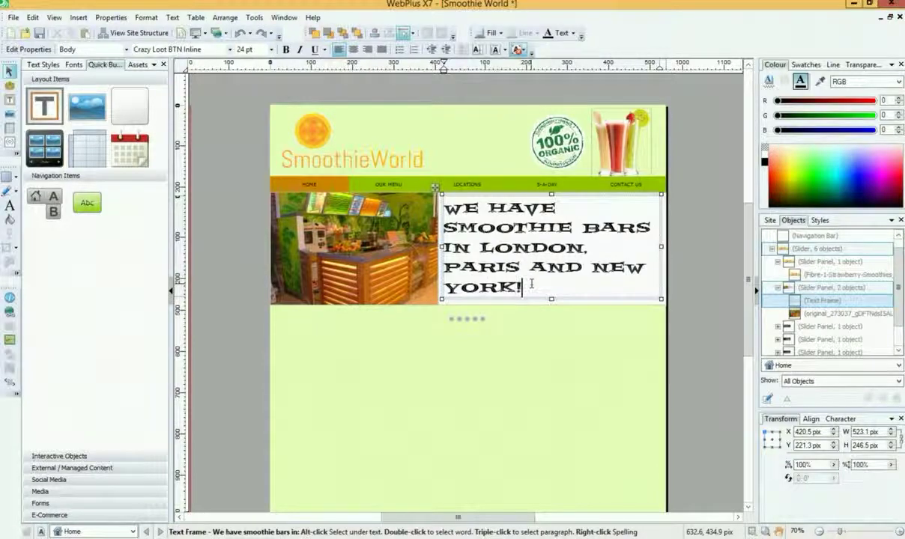
{"action": "left_click", "coordinate": [697, 269]}
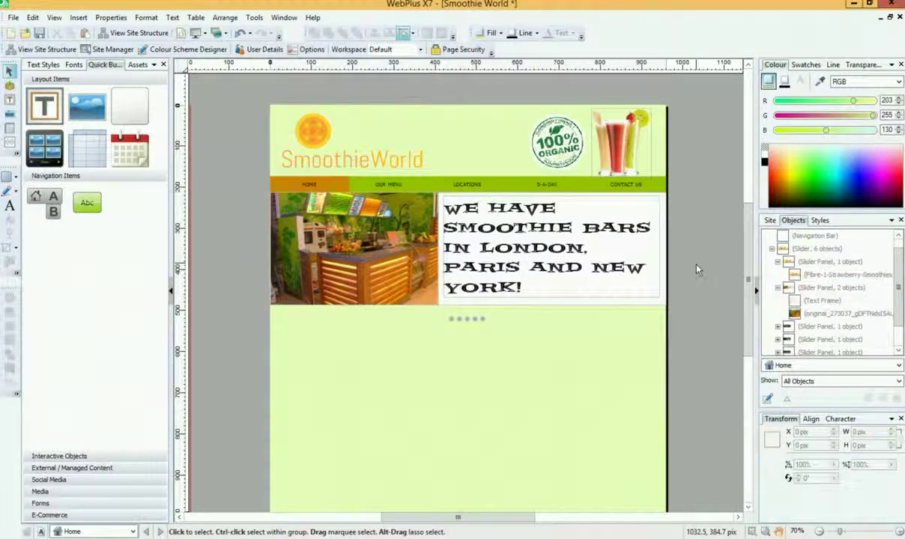
Check the second panel's text frame, shop photo and panel selection, then deselect.
{"action": "left_click", "coordinate": [826, 302]}
{"action": "left_click", "coordinate": [822, 314]}
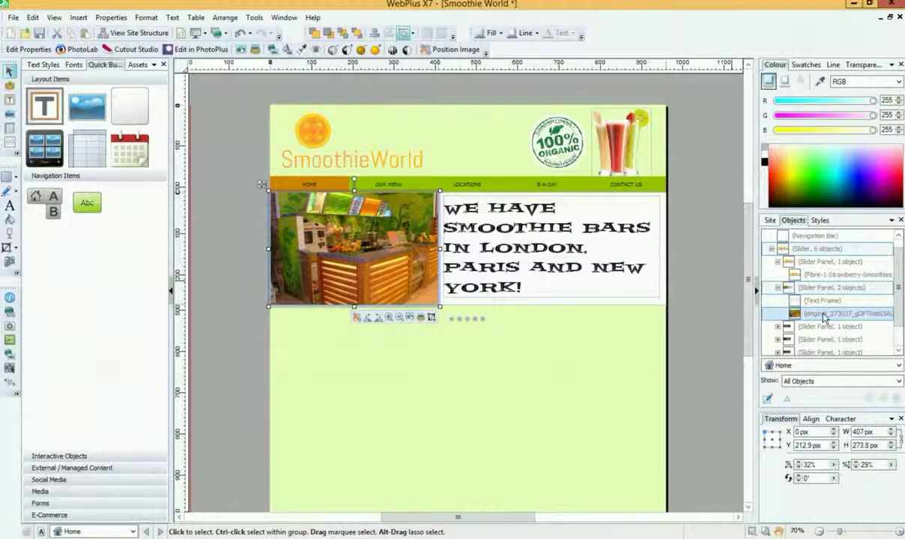
{"action": "left_click", "coordinate": [826, 292]}
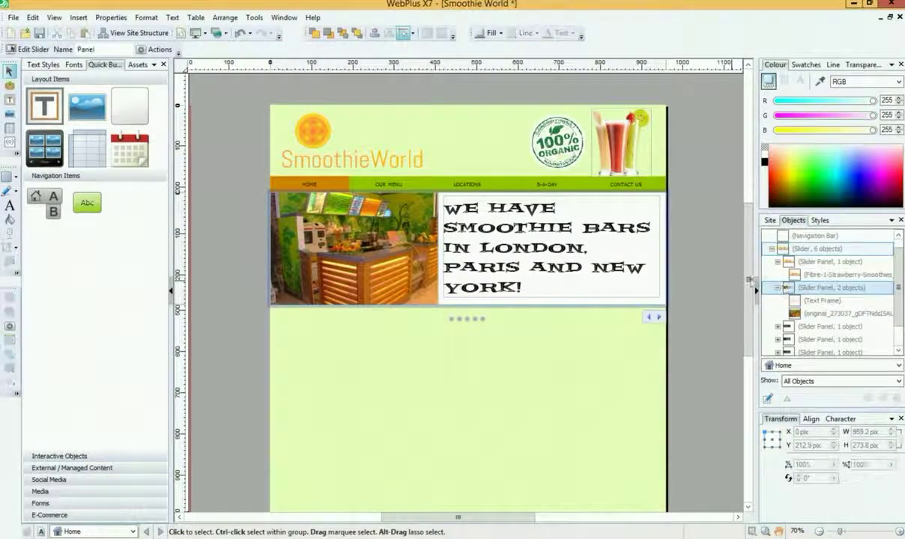
{"action": "left_click", "coordinate": [687, 308]}
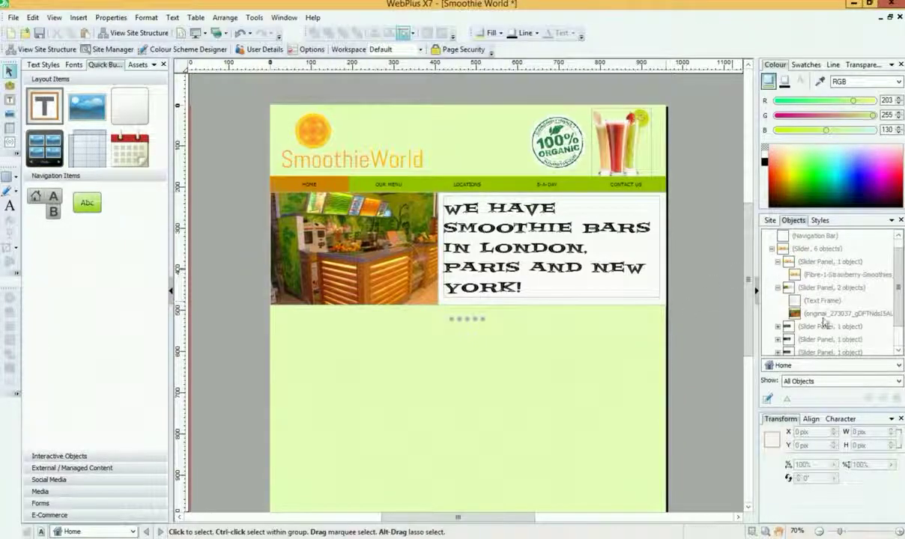
Replace the third panel's daisy placeholder with the smoothie photo.
{"action": "left_click", "coordinate": [780, 297]}
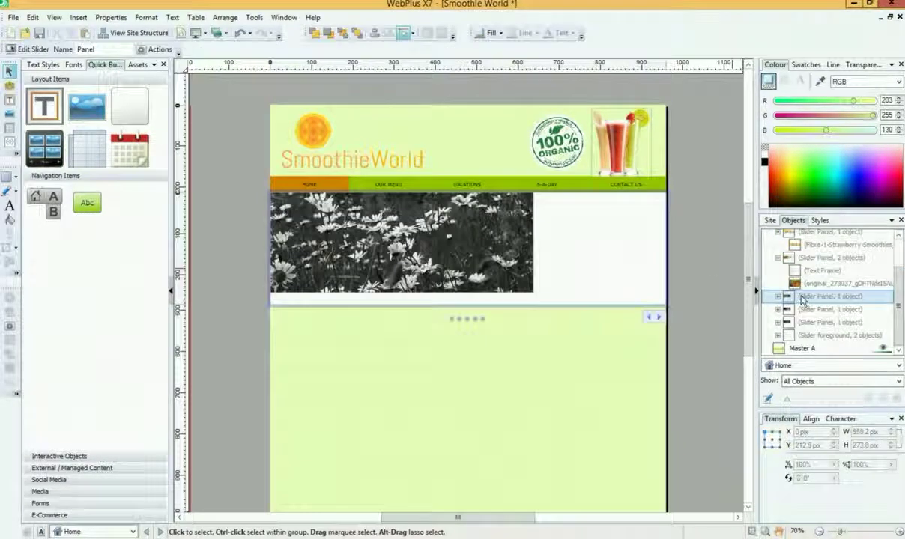
{"action": "left_click", "coordinate": [448, 262]}
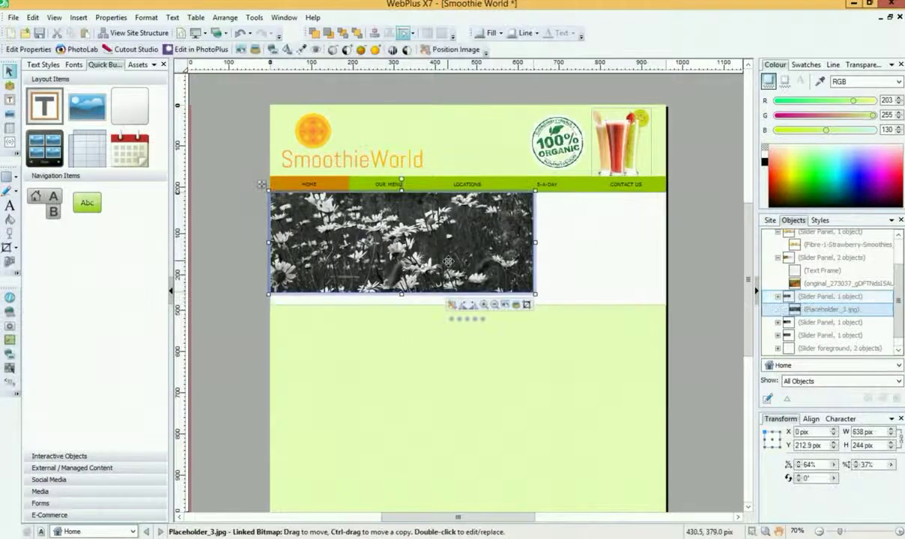
{"action": "left_click", "coordinate": [515, 305]}
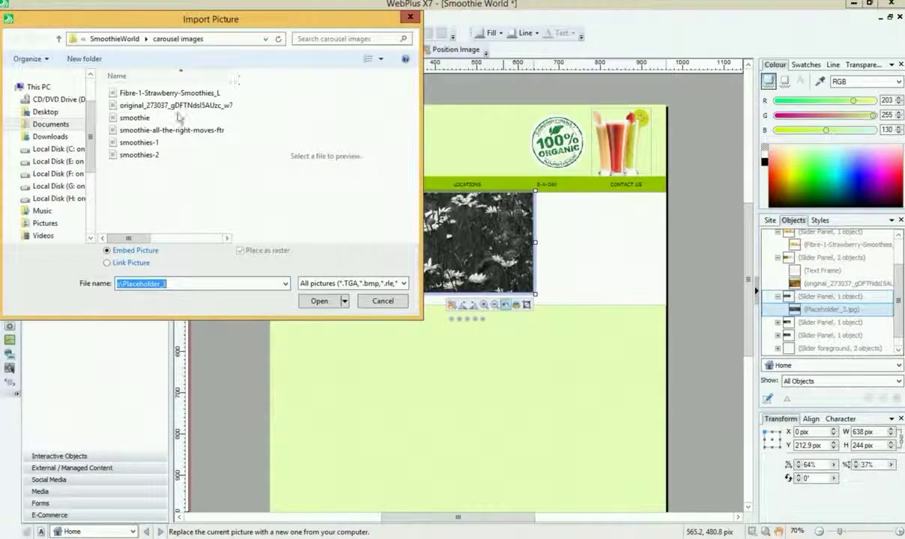
{"action": "left_click", "coordinate": [165, 120]}
{"action": "left_click", "coordinate": [319, 300]}
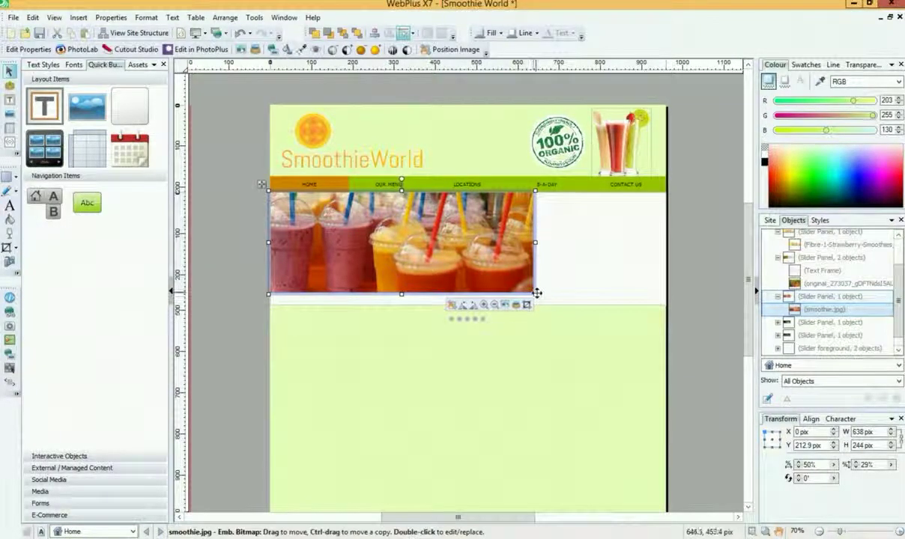
Stretch the smoothie cups photo full width, move it up, and crop its bottom to the slider height.
{"action": "left_click_drag", "start_coordinate": [534, 294], "coordinate": [668, 374]}
{"action": "left_click_drag", "start_coordinate": [626, 337], "coordinate": [622, 323]}
{"action": "left_click", "coordinate": [653, 356]}
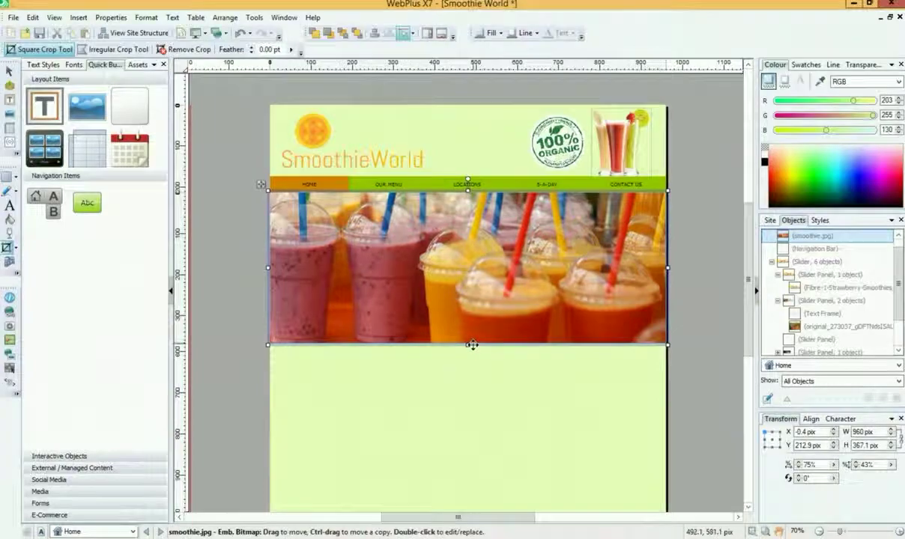
{"action": "left_click_drag", "start_coordinate": [467, 345], "coordinate": [468, 313]}
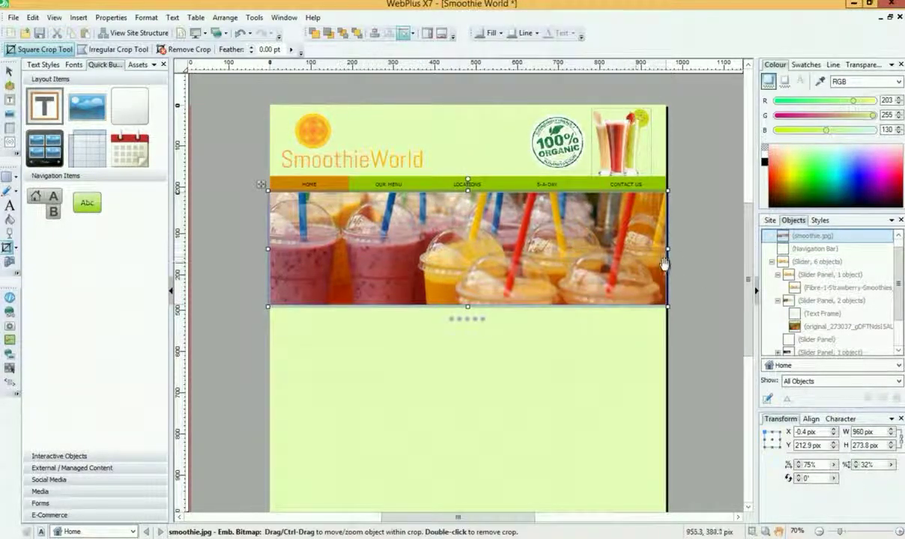
{"action": "key", "text": "Escape"}
{"action": "left_click", "coordinate": [563, 255]}
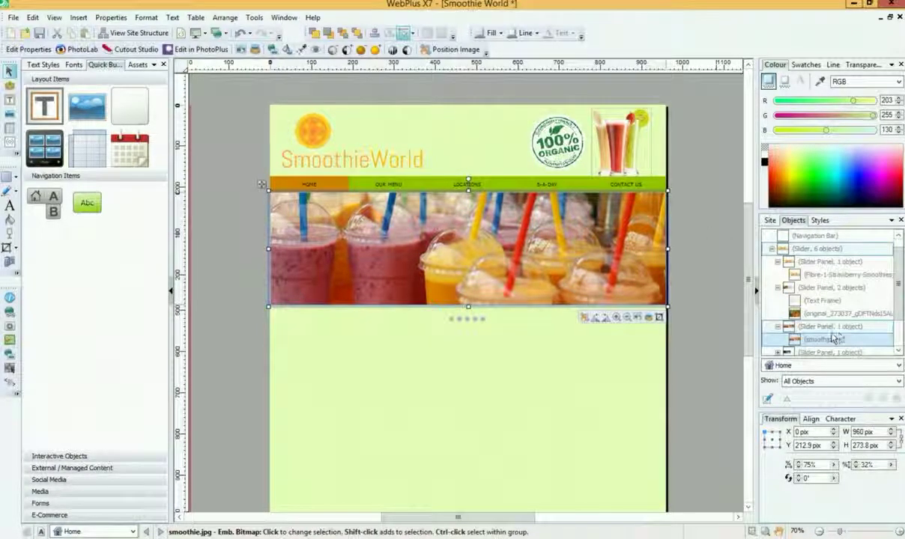
{"action": "left_click_drag", "start_coordinate": [899, 298], "coordinate": [899, 335]}
{"action": "left_click", "coordinate": [788, 311]}
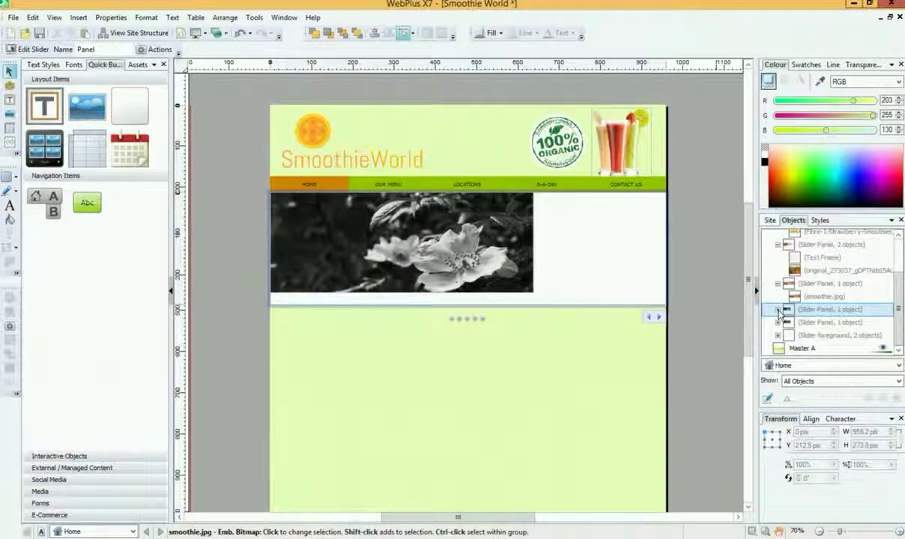
Replace the fourth panel's flower placeholder with smoothie-all-the-right-moves-ftr.jpg.
{"action": "left_click", "coordinate": [517, 265]}
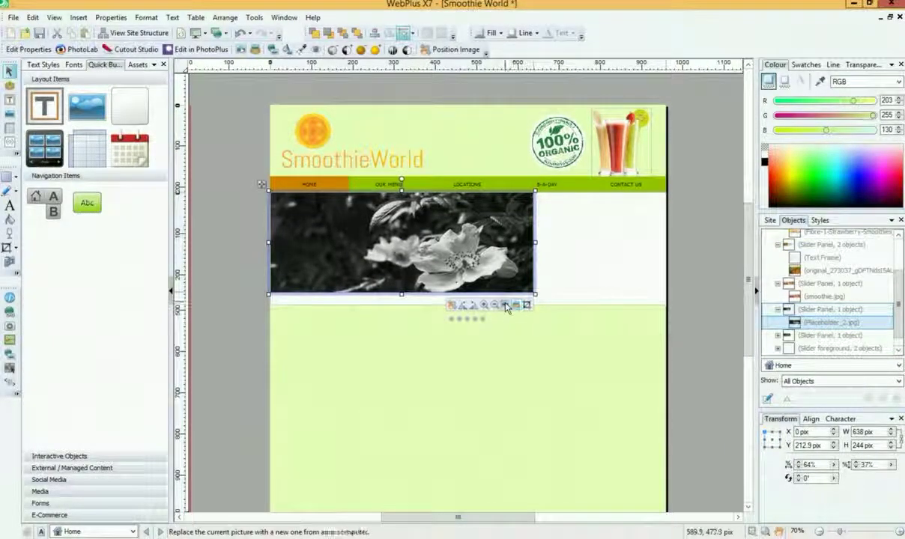
{"action": "left_click", "coordinate": [506, 307]}
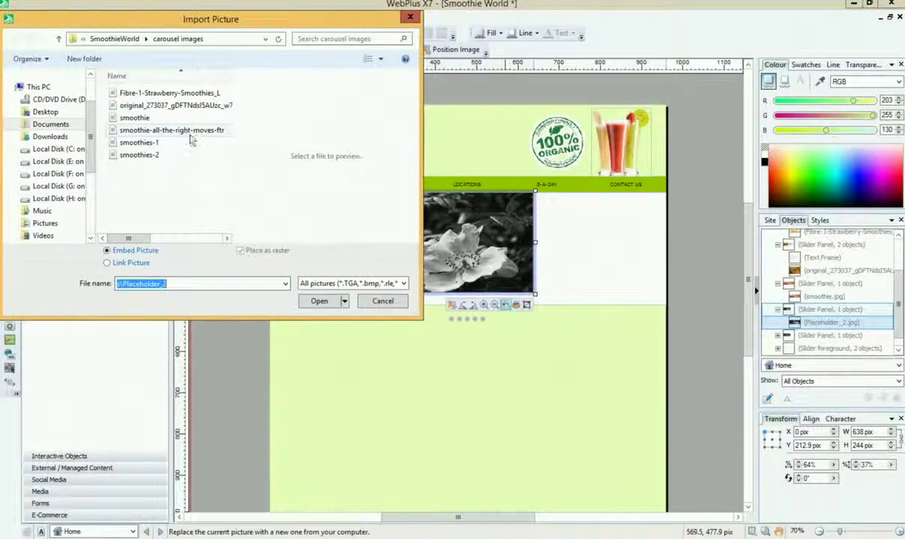
{"action": "left_click", "coordinate": [192, 131]}
{"action": "left_click", "coordinate": [317, 301]}
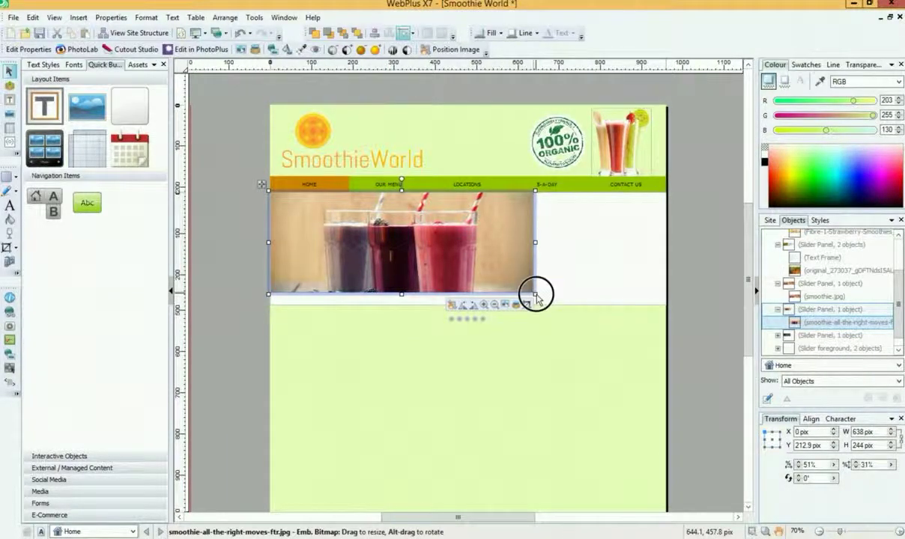
Enlarge the glasses photo to full width, crop it to 273.8 px high, and centre it.
{"action": "left_click_drag", "start_coordinate": [535, 294], "coordinate": [668, 370]}
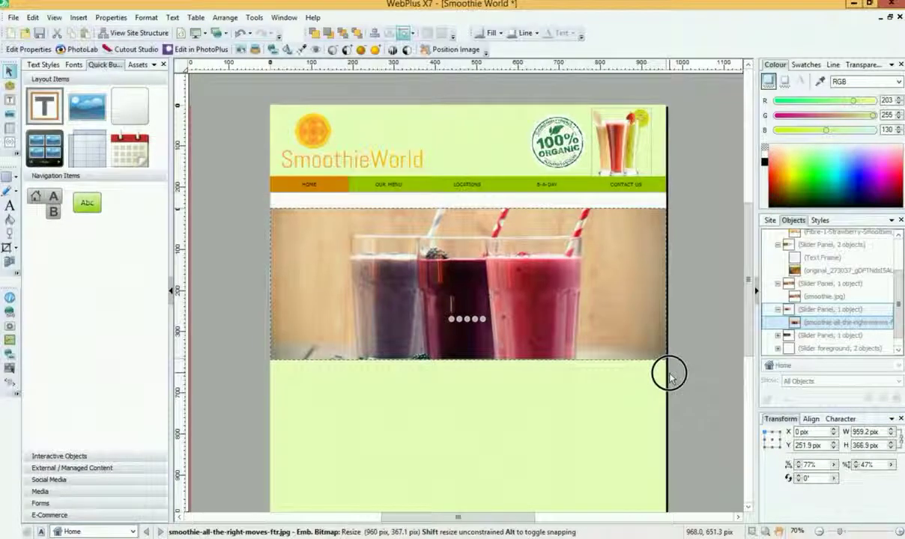
{"action": "left_click_drag", "start_coordinate": [610, 321], "coordinate": [609, 307]}
{"action": "right_click", "coordinate": [610, 307]}
{"action": "key", "text": "Escape"}
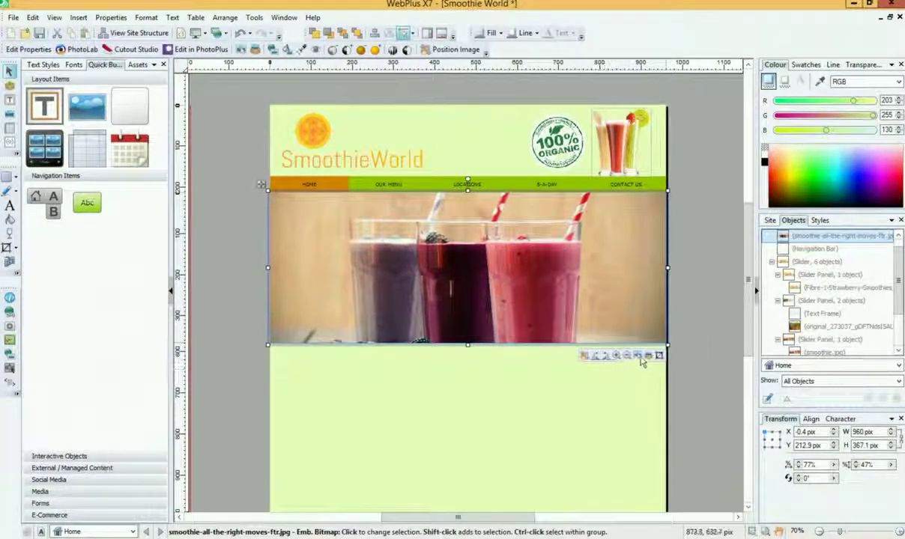
{"action": "left_click", "coordinate": [603, 355]}
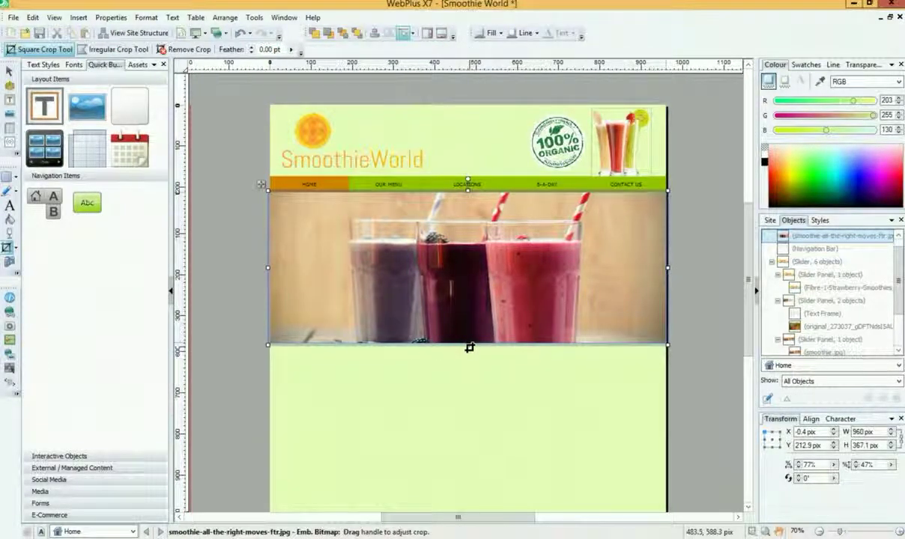
{"action": "left_click_drag", "start_coordinate": [469, 347], "coordinate": [468, 307]}
{"action": "left_click_drag", "start_coordinate": [495, 262], "coordinate": [529, 265]}
{"action": "left_click", "coordinate": [600, 436]}
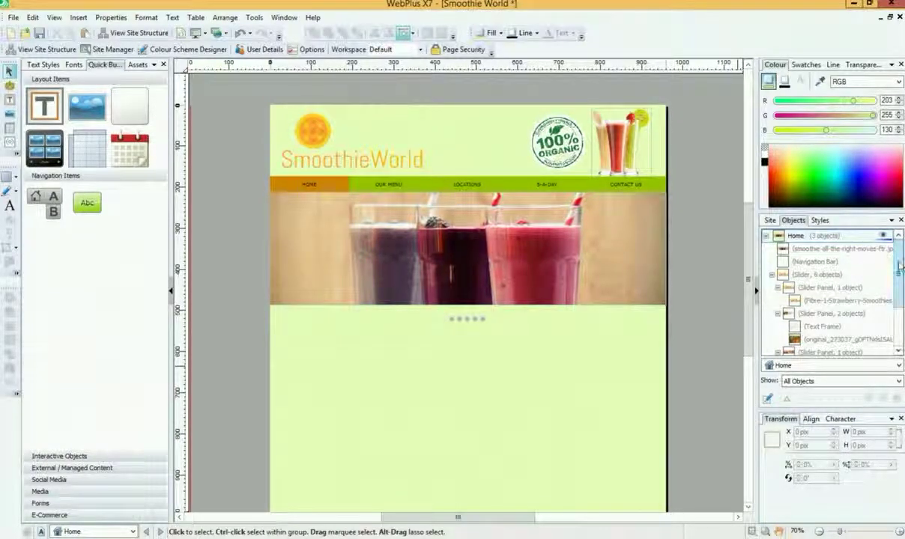
{"action": "mouse_move", "coordinate": [569, 241]}
{"action": "left_mouse_down"}
{"action": "mouse_move", "coordinate": [571, 253]}
{"action": "mouse_move", "coordinate": [571, 246]}
{"action": "left_mouse_up"}
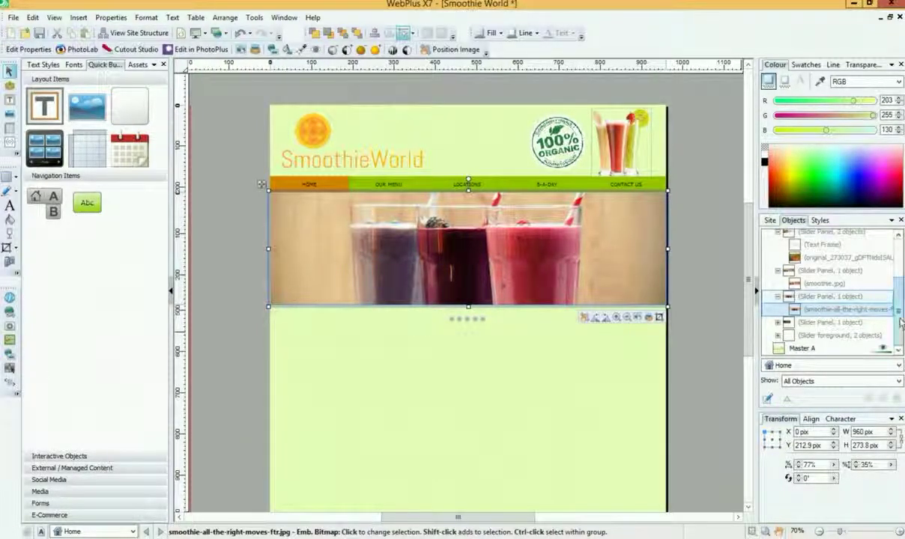
Replace the fifth panel's grey placeholder with smoothies-1.jpg.
{"action": "left_click", "coordinate": [797, 324]}
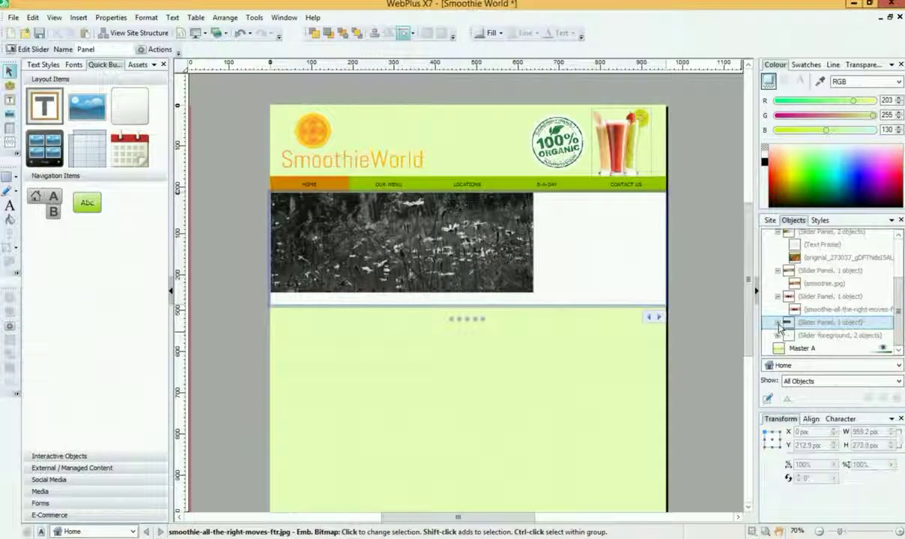
{"action": "left_click", "coordinate": [489, 288]}
{"action": "left_click", "coordinate": [505, 305]}
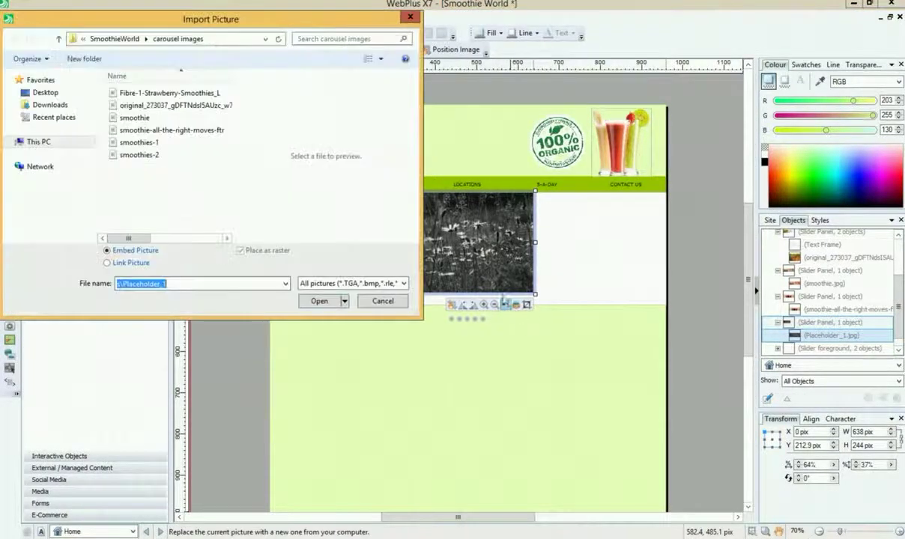
{"action": "left_click", "coordinate": [178, 144]}
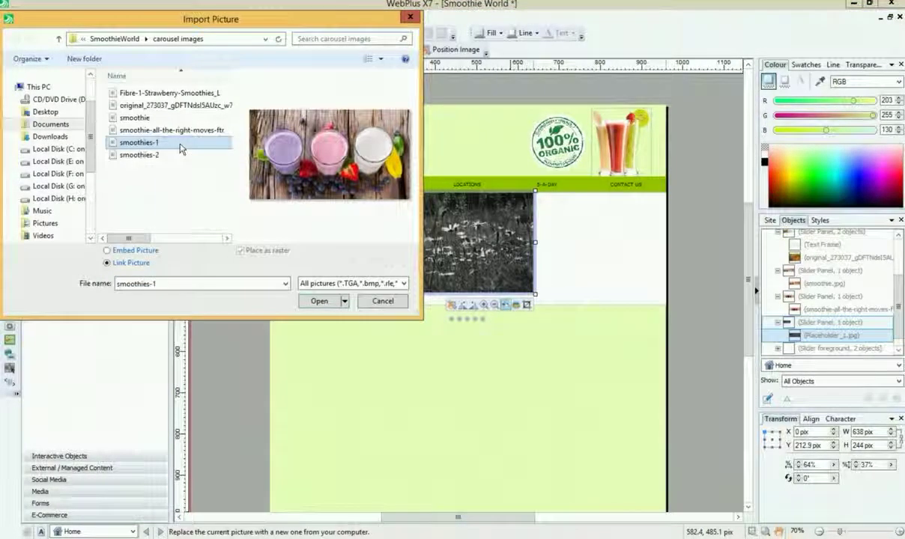
{"action": "left_click", "coordinate": [313, 301]}
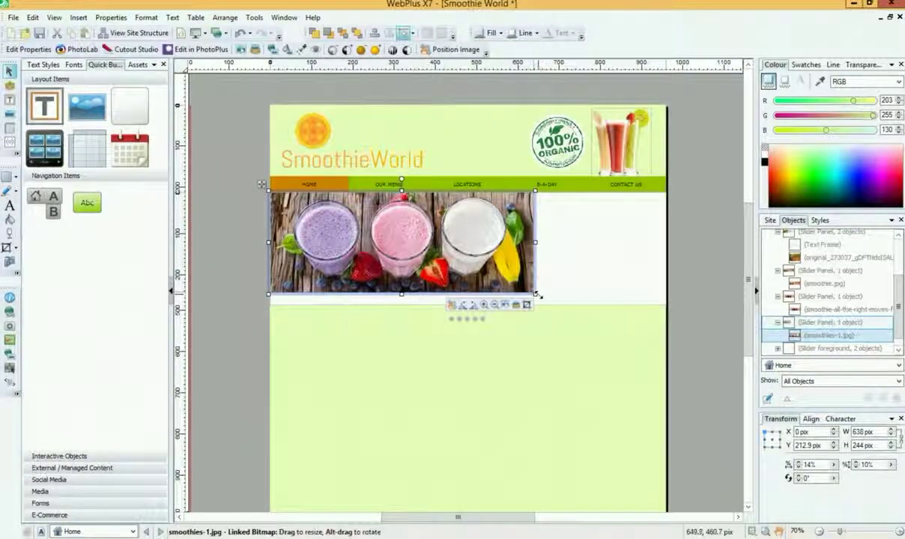
Enlarge the smoothies photo to full slider width and crop away its bottom.
{"action": "left_click_drag", "start_coordinate": [535, 296], "coordinate": [665, 355]}
{"action": "left_click_drag", "start_coordinate": [601, 298], "coordinate": [601, 285]}
{"action": "left_click", "coordinate": [654, 355]}
{"action": "left_click_drag", "start_coordinate": [466, 346], "coordinate": [467, 306]}
{"action": "left_click", "coordinate": [493, 380]}
{"action": "left_click_drag", "start_coordinate": [490, 242], "coordinate": [520, 251]}
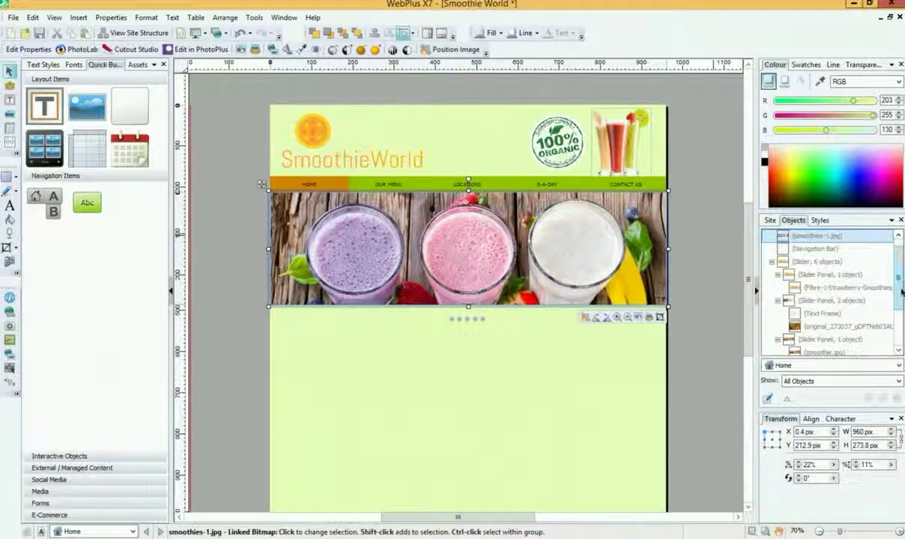
Adjust the crop to 273.8 px high and position the photo under the navigation bar.
{"action": "left_click_drag", "start_coordinate": [897, 279], "coordinate": [898, 323]}
{"action": "left_click", "coordinate": [821, 323]}
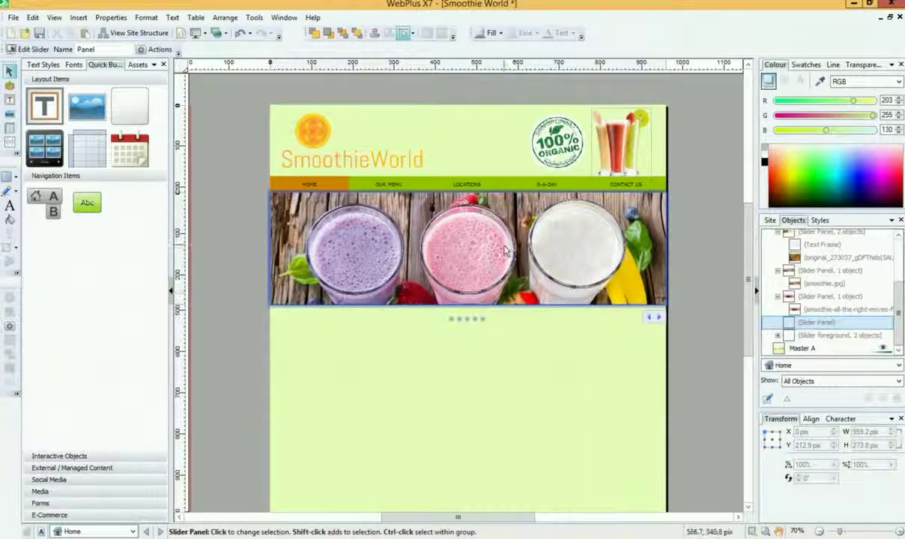
{"action": "left_click_drag", "start_coordinate": [498, 253], "coordinate": [499, 245]}
{"action": "key", "text": "c"}
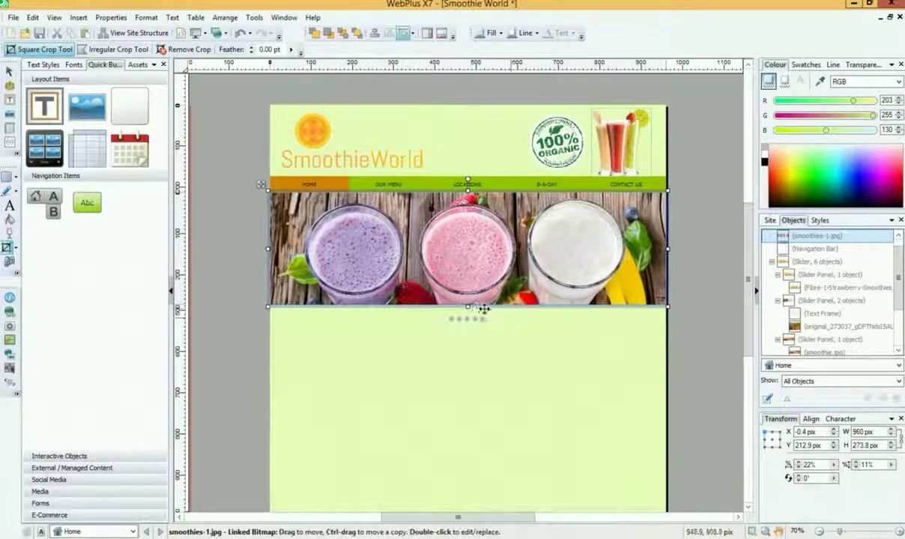
{"action": "left_click_drag", "start_coordinate": [468, 310], "coordinate": [467, 306]}
{"action": "left_click_drag", "start_coordinate": [478, 222], "coordinate": [483, 229]}
{"action": "left_click", "coordinate": [545, 365]}
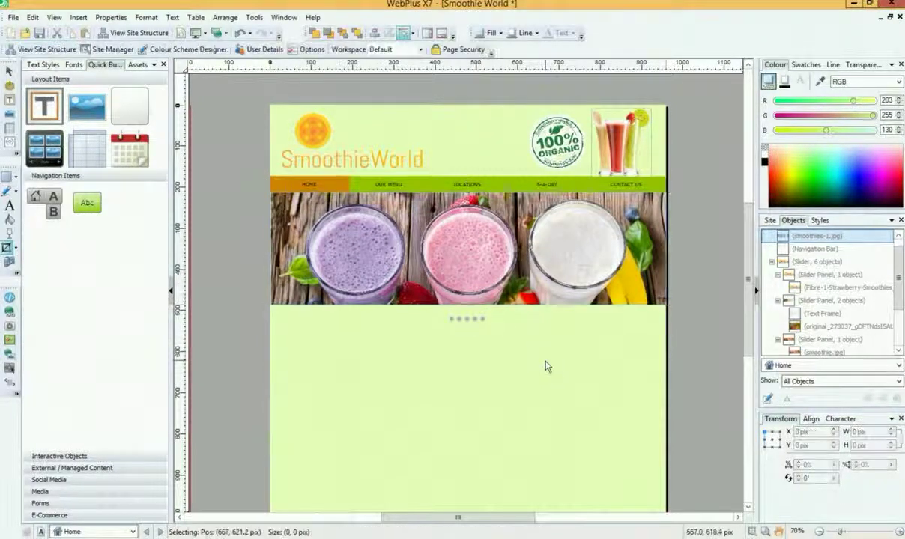
{"action": "left_click", "coordinate": [545, 269]}
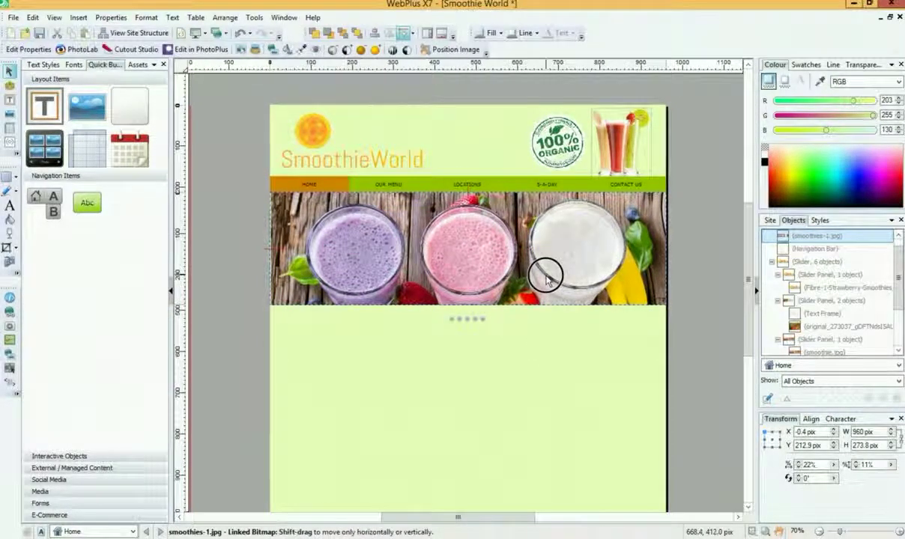
{"action": "left_click_drag", "start_coordinate": [545, 274], "coordinate": [531, 275]}
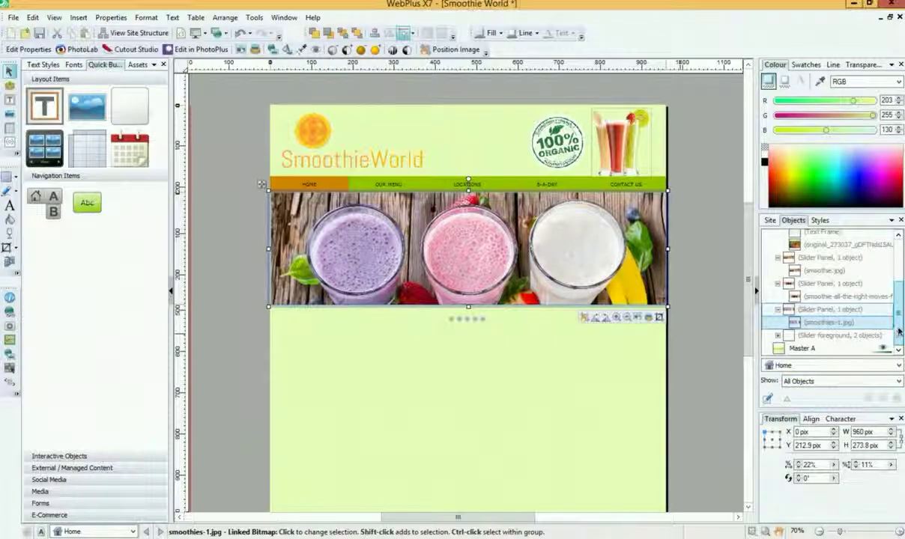
{"action": "mouse_move", "coordinate": [899, 332]}
{"action": "left_mouse_down"}
{"action": "mouse_move", "coordinate": [894, 289]}
{"action": "mouse_move", "coordinate": [897, 330]}
{"action": "left_mouse_up"}
Cycle through the tall-glasses, plastic-cups and smoothie-bar text panels, then deselect the slider.
{"action": "left_click", "coordinate": [832, 289]}
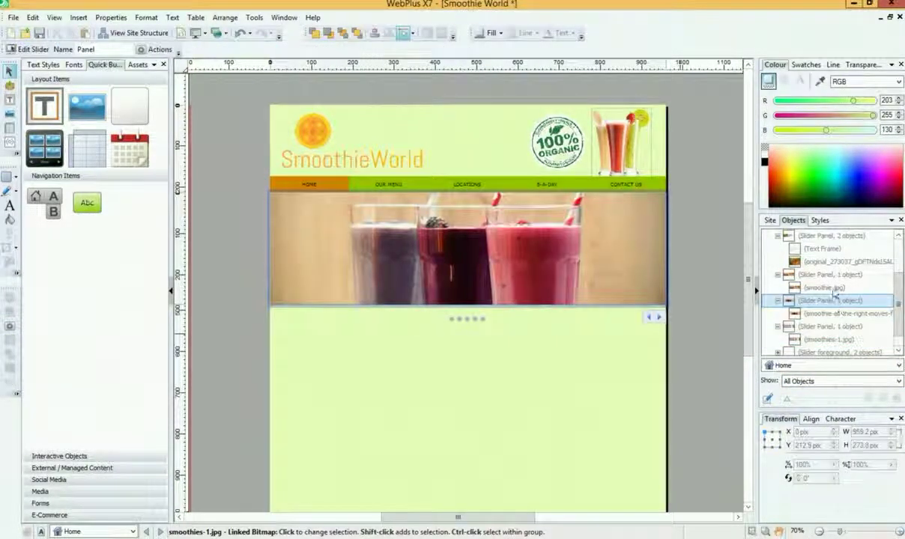
{"action": "left_click", "coordinate": [824, 276]}
{"action": "left_click_drag", "start_coordinate": [896, 282], "coordinate": [892, 275]}
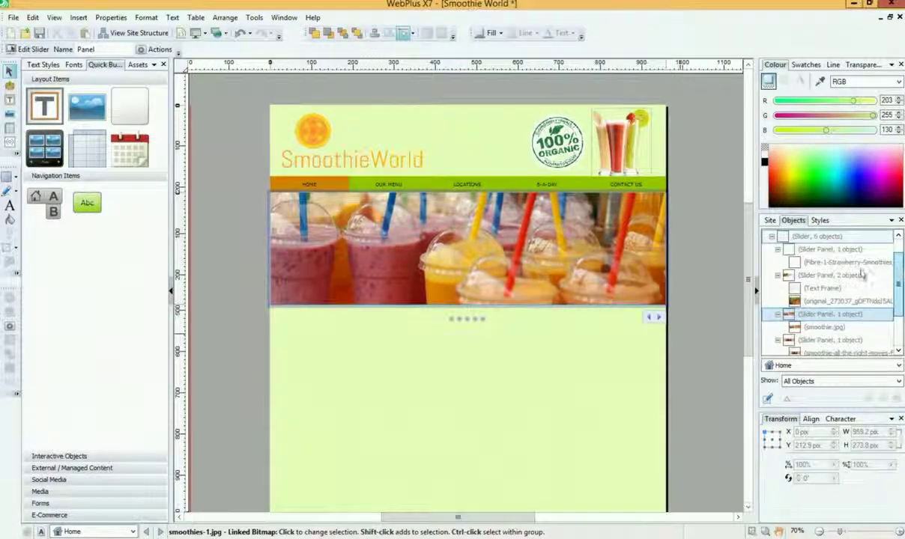
{"action": "left_click", "coordinate": [877, 277]}
{"action": "scroll", "coordinate": [891, 285], "scroll_direction": "up", "scroll_amount": 3}
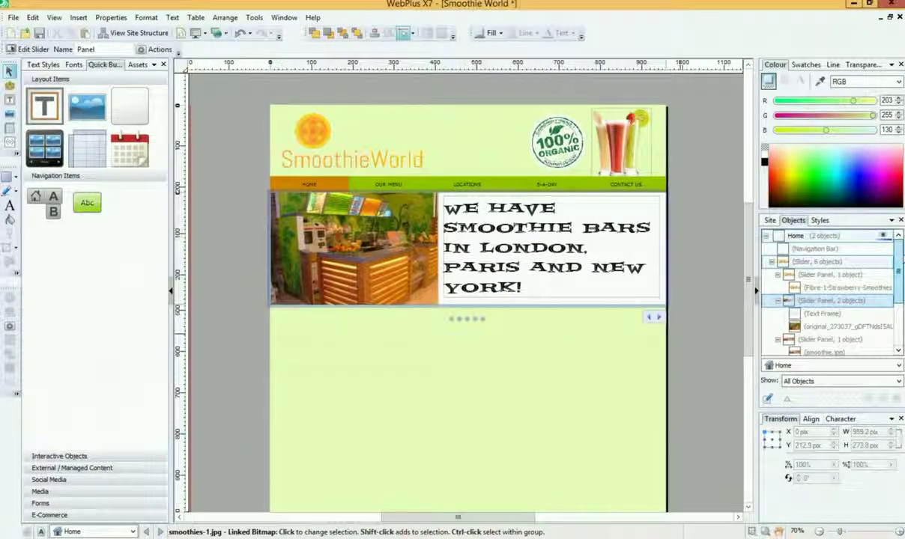
{"action": "left_click", "coordinate": [817, 261]}
{"action": "left_click", "coordinate": [707, 248]}
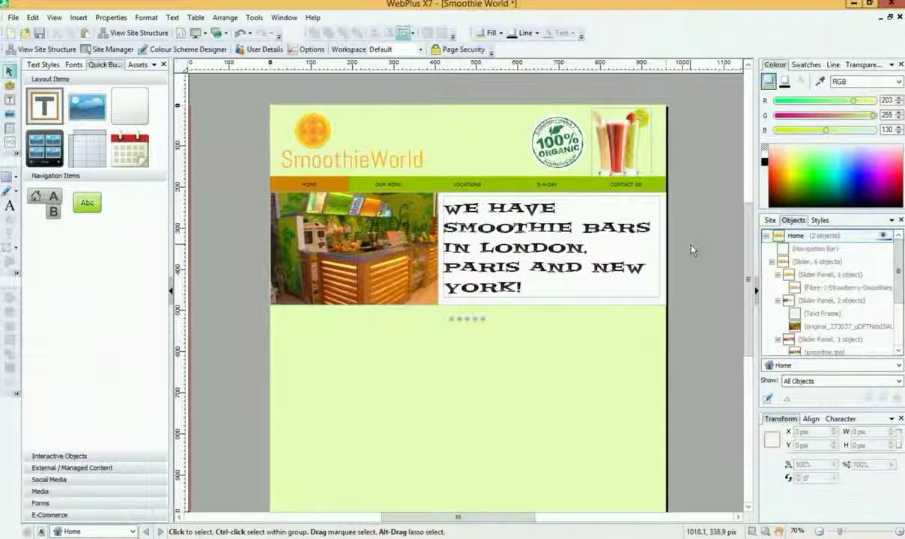
{"action": "left_click", "coordinate": [197, 35]}
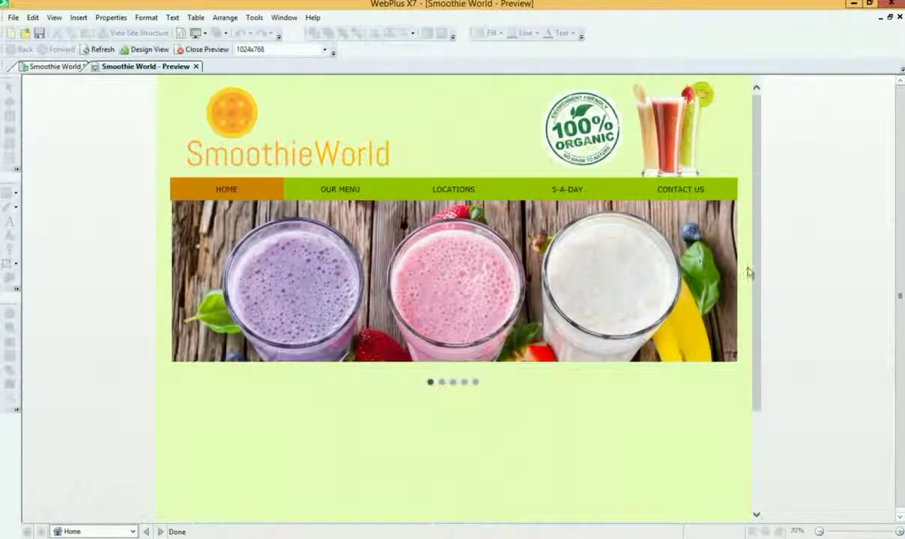
{"action": "left_click", "coordinate": [441, 383]}
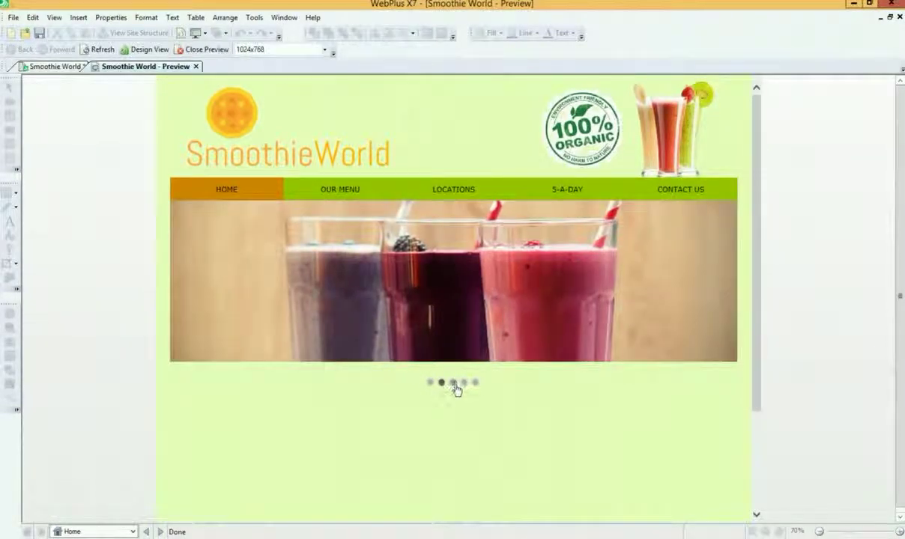
{"action": "left_click", "coordinate": [452, 383]}
{"action": "left_click", "coordinate": [463, 382]}
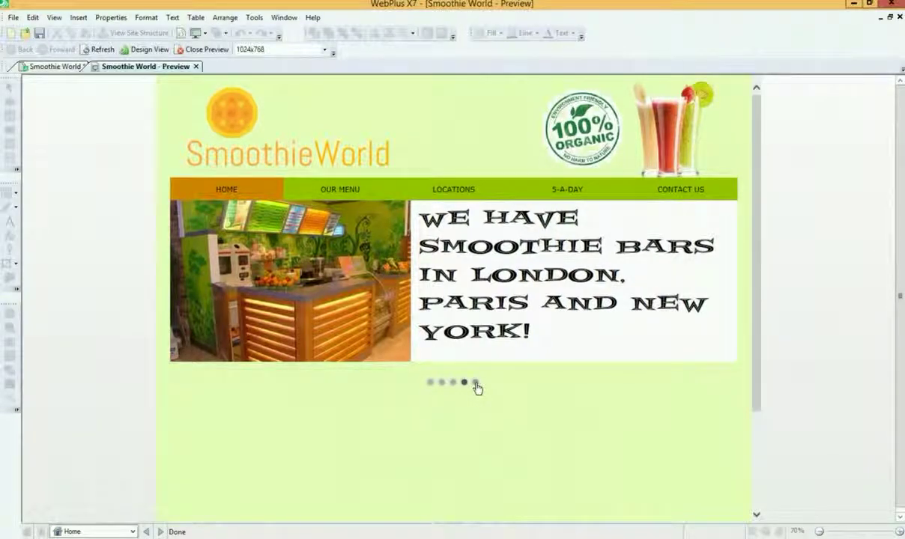
{"action": "left_click", "coordinate": [475, 385]}
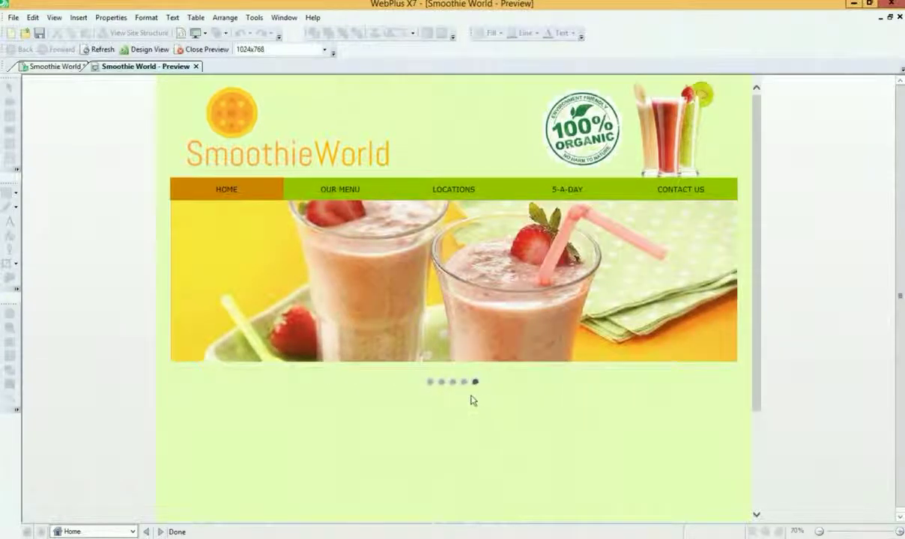
{"action": "left_click", "coordinate": [430, 383]}
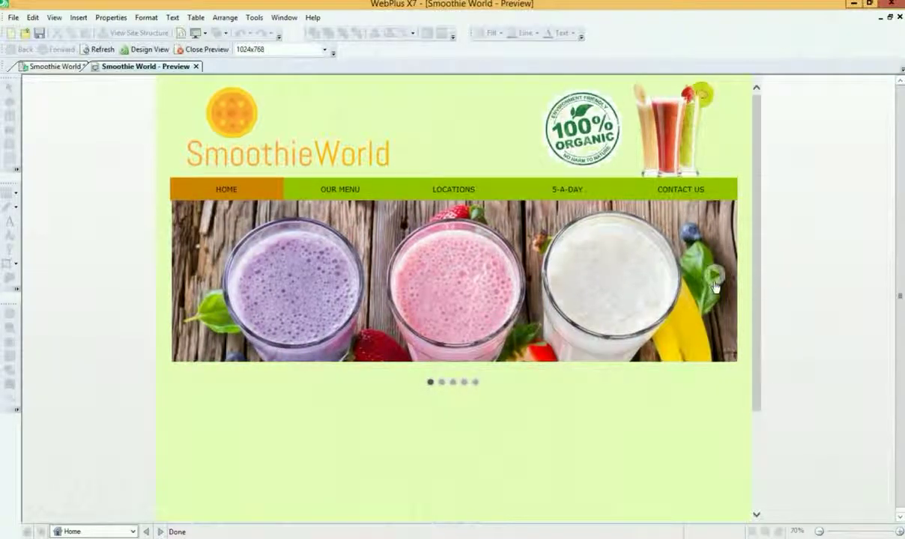
{"action": "left_click", "coordinate": [716, 275]}
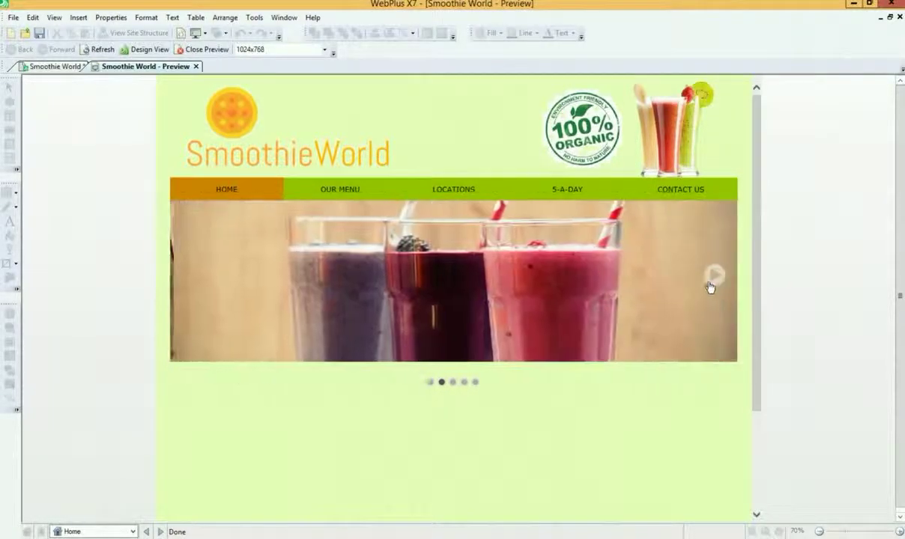
{"action": "left_click", "coordinate": [189, 273]}
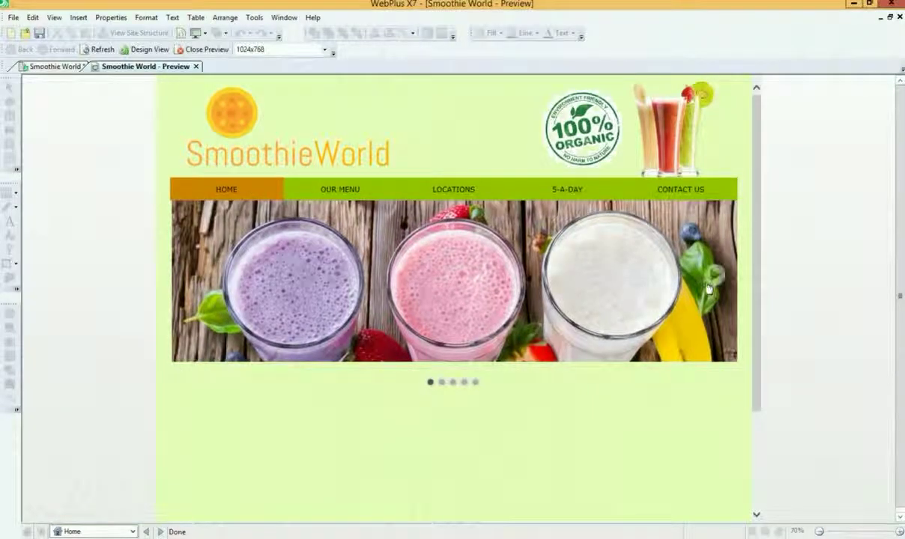
{"action": "left_click", "coordinate": [712, 274]}
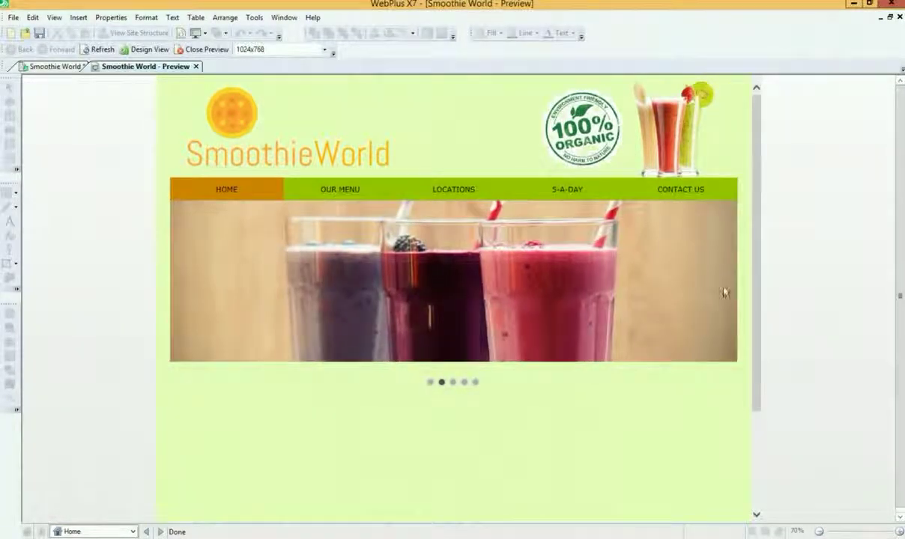
{"action": "left_click", "coordinate": [193, 280]}
{"action": "left_click", "coordinate": [193, 282]}
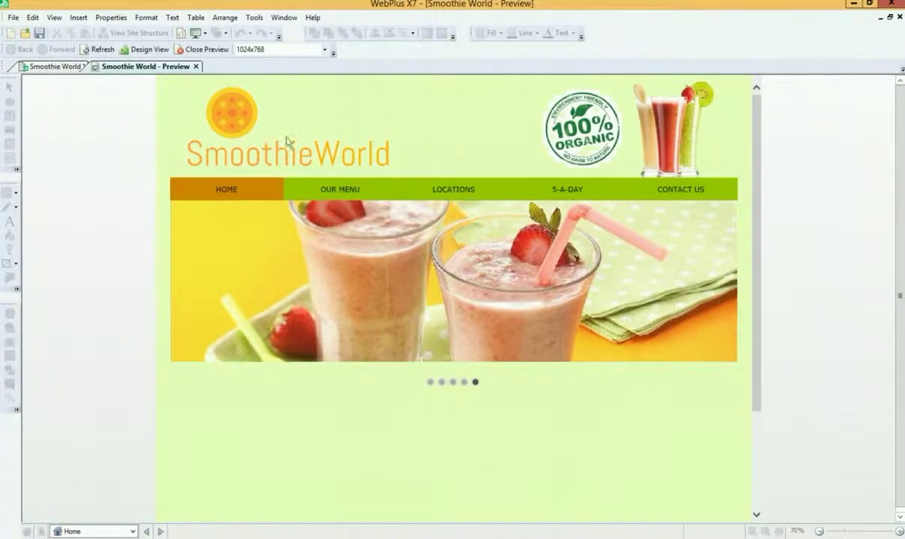
{"action": "left_click", "coordinate": [197, 68]}
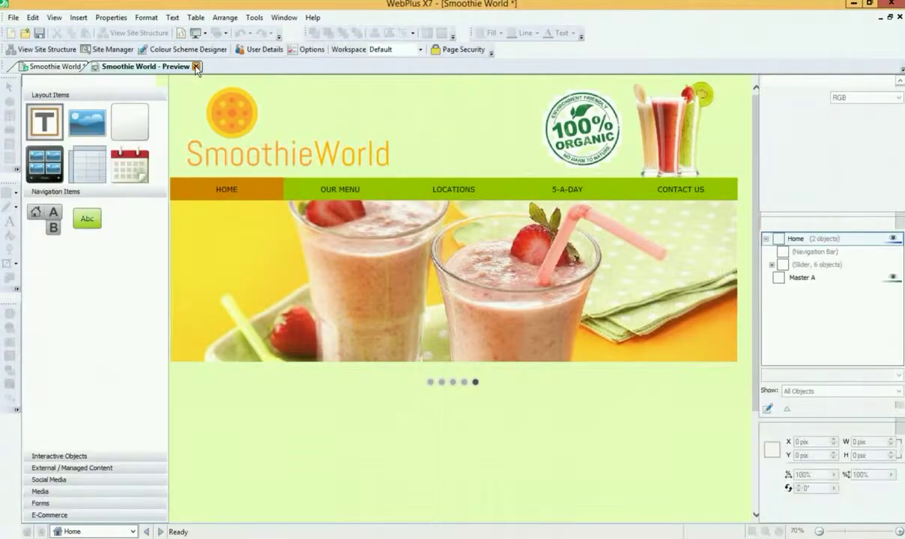